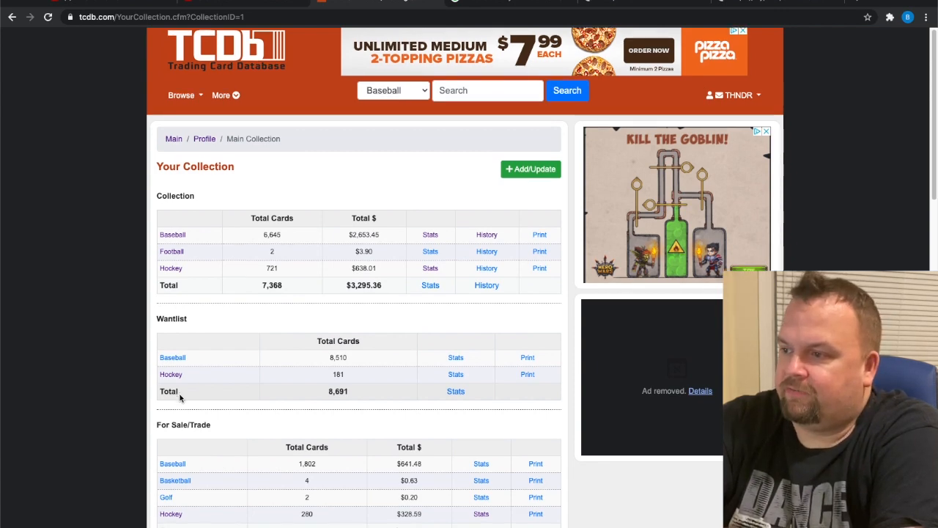
Look over the collection page's card totals, wantlist, for sale/trade, in-transit, reports and actions sections
scroll(180, 394, down, 15)
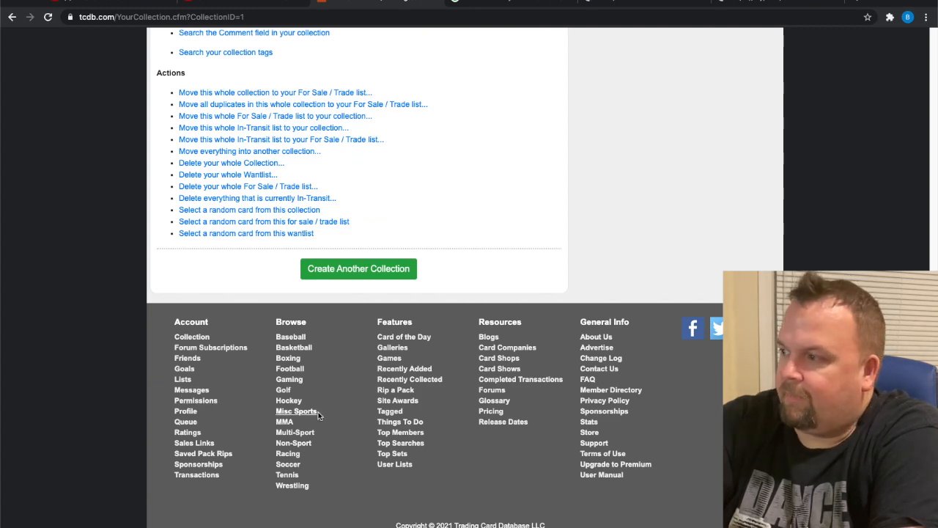
scroll(458, 404, up, 15)
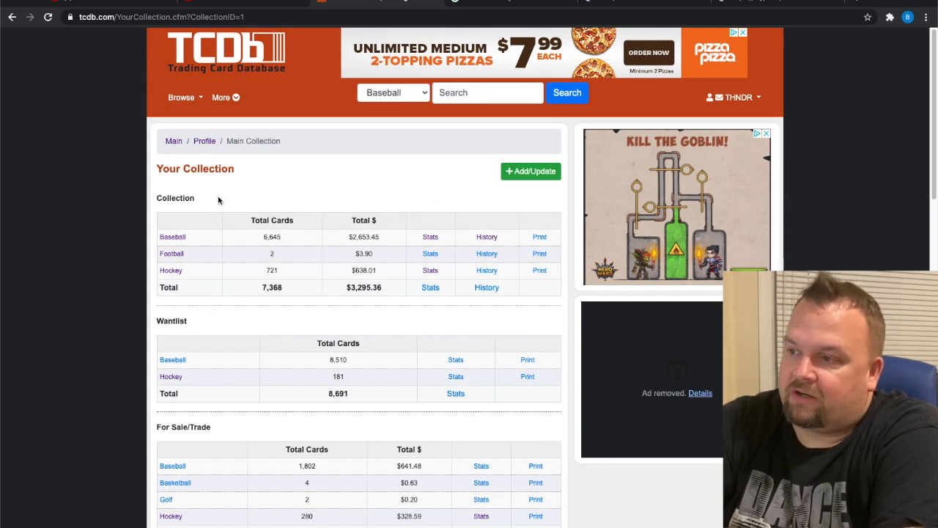
scroll(201, 318, down, 1)
scroll(201, 318, down, 3)
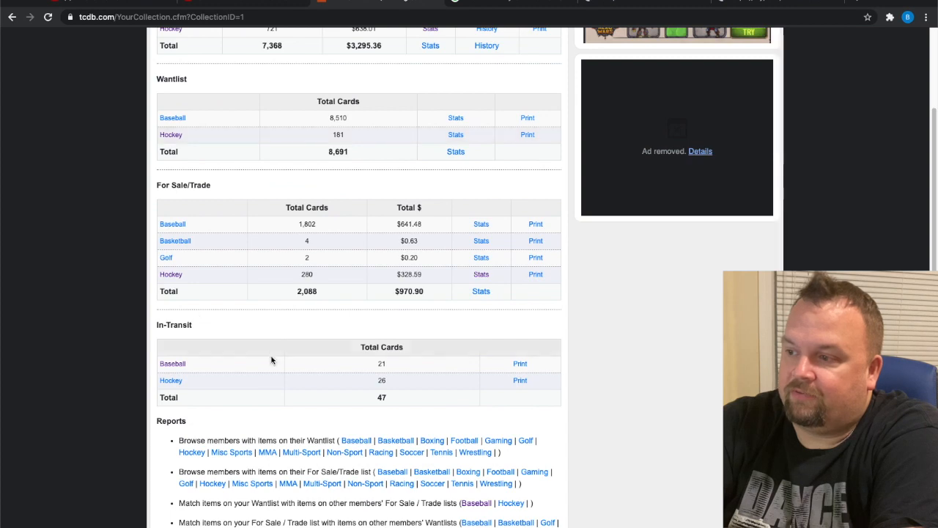
scroll(167, 425, up, 4)
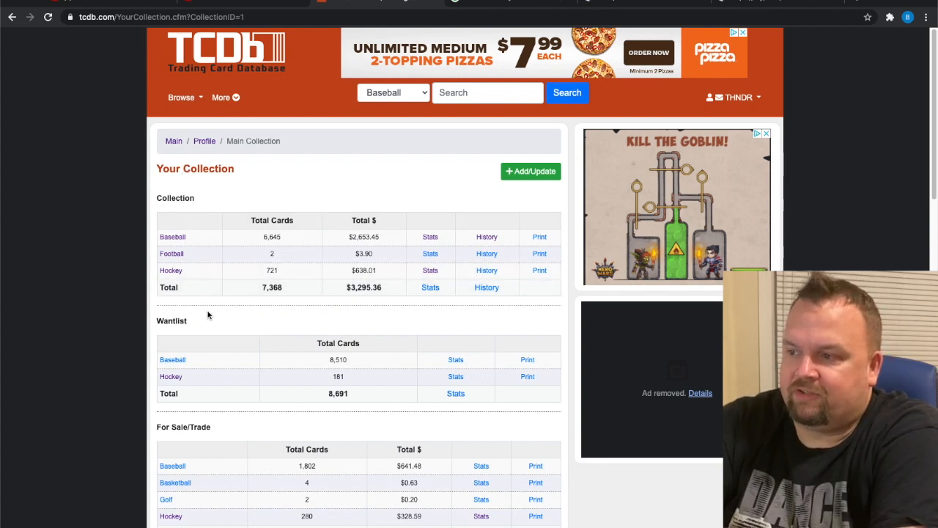
scroll(208, 341, down, 6)
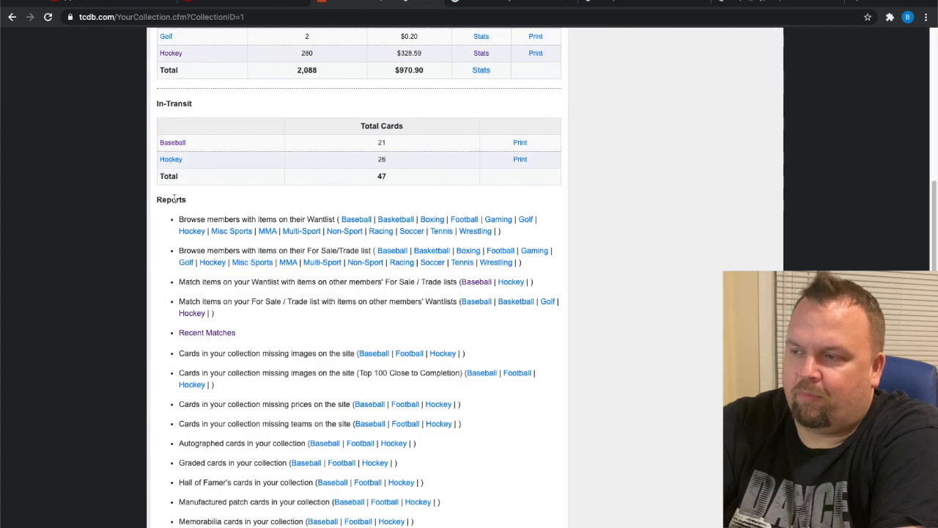
scroll(284, 384, up, 1)
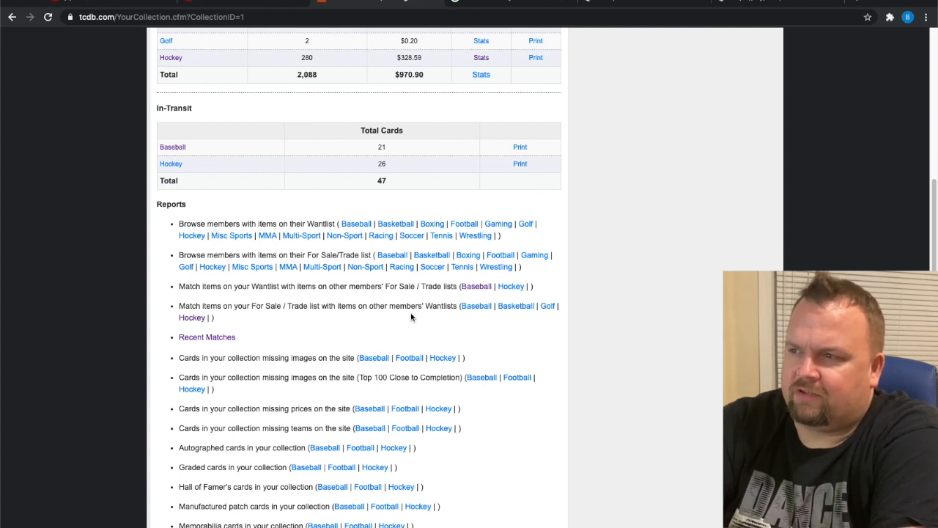
scroll(411, 313, up, 6)
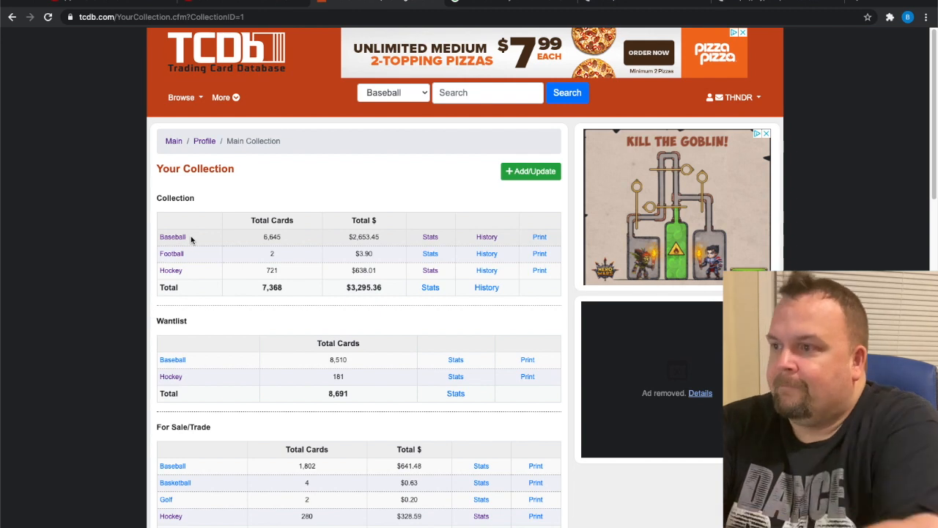
Browse the baseball collection by sets and open the card list of the 1990 Bowman set
click(174, 237)
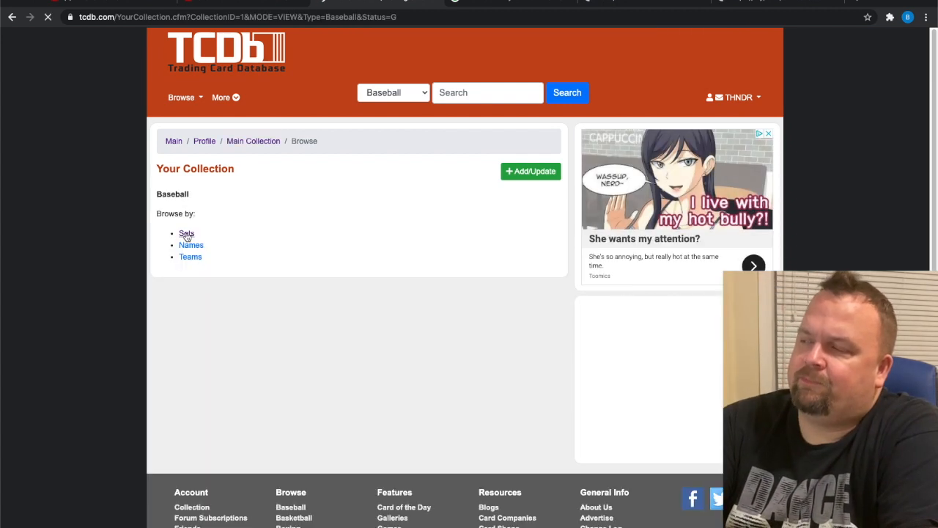
click(186, 234)
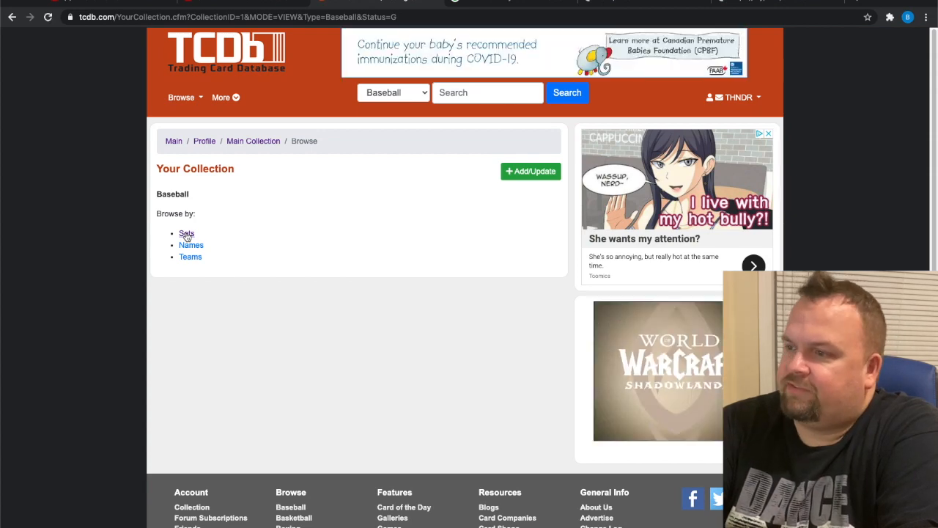
scroll(266, 346, down, 2)
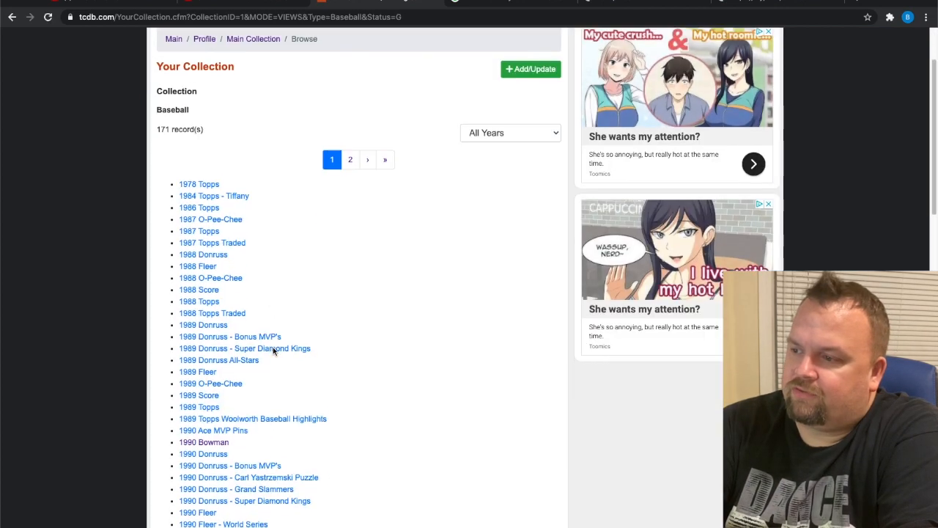
click(194, 434)
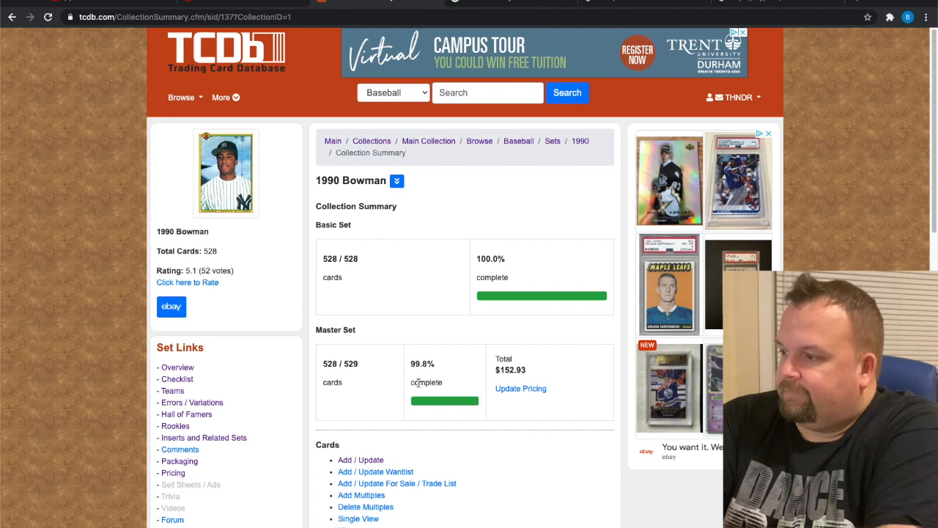
scroll(418, 382, down, 3)
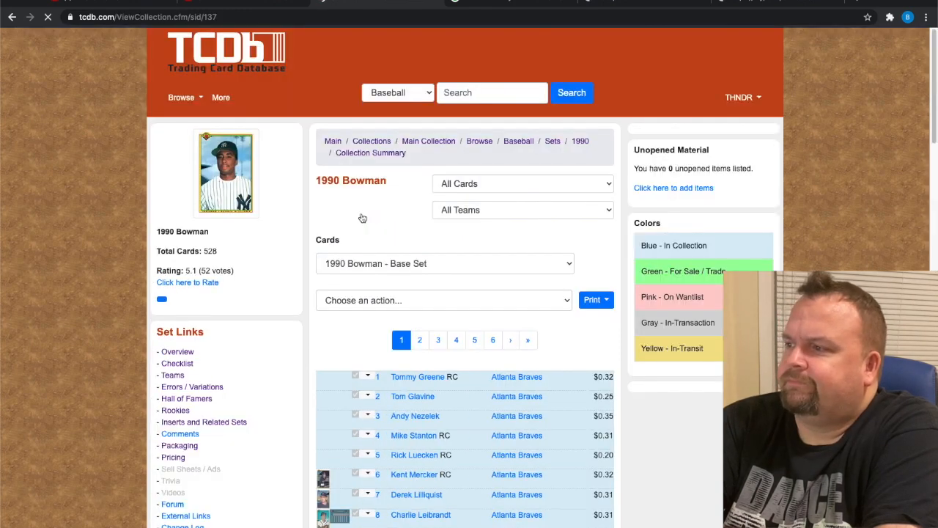
Remove all 1990 Bowman base set cards from the collection and confirm the removal
click(555, 301)
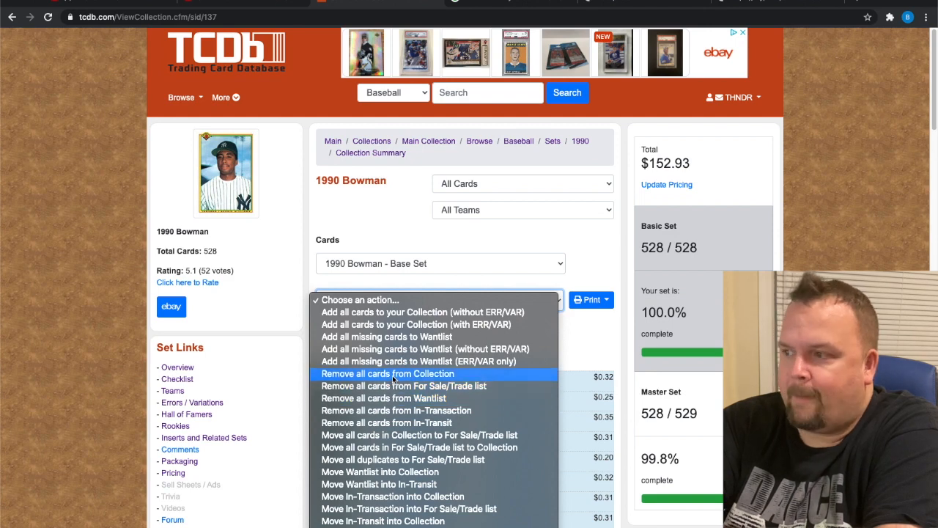
click(392, 375)
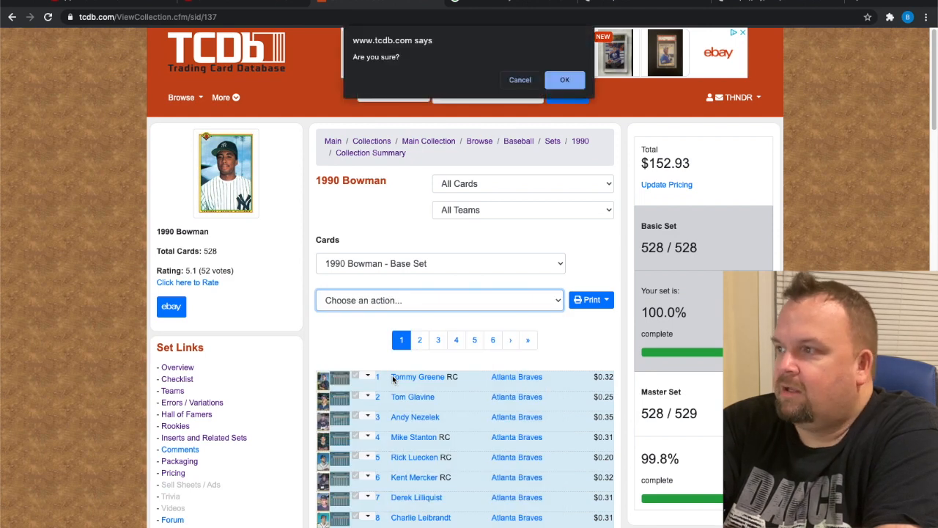
click(565, 80)
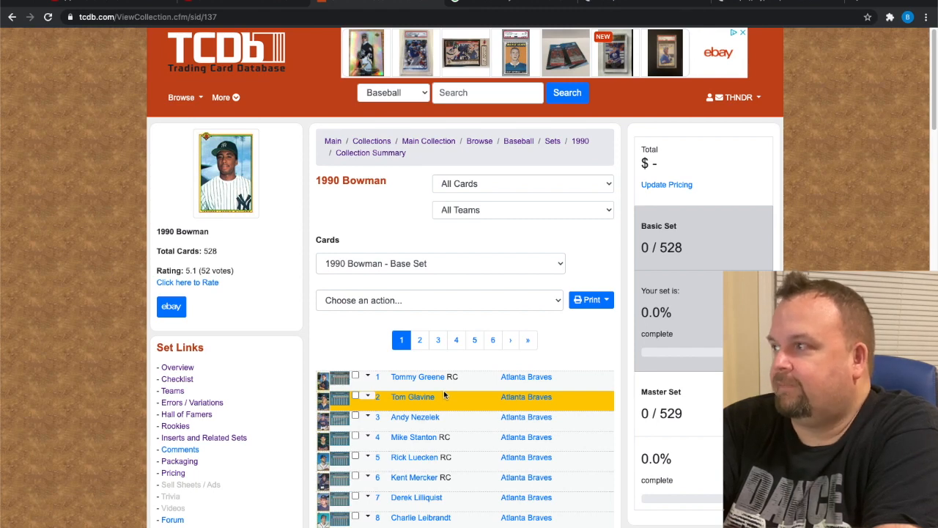
Return to the main collection and open the 1990 Bowman baseball set for adding cards
click(733, 99)
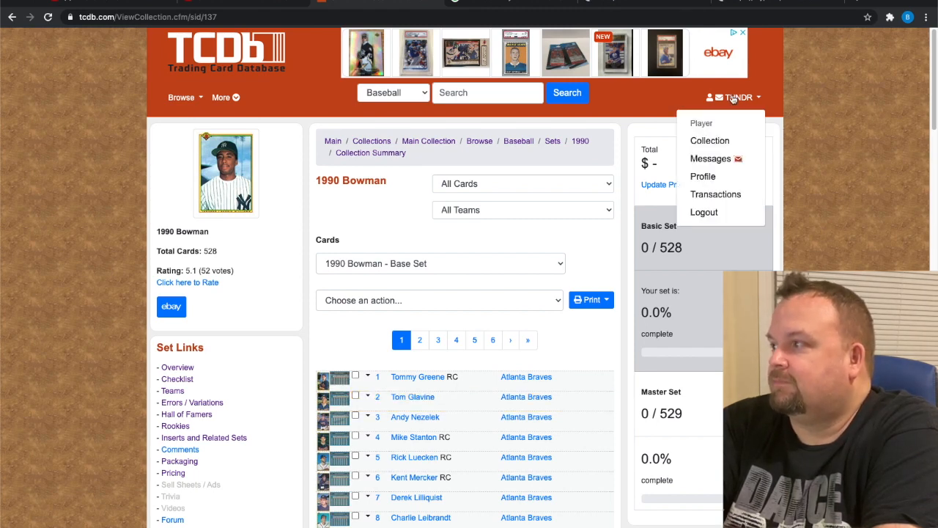
click(709, 143)
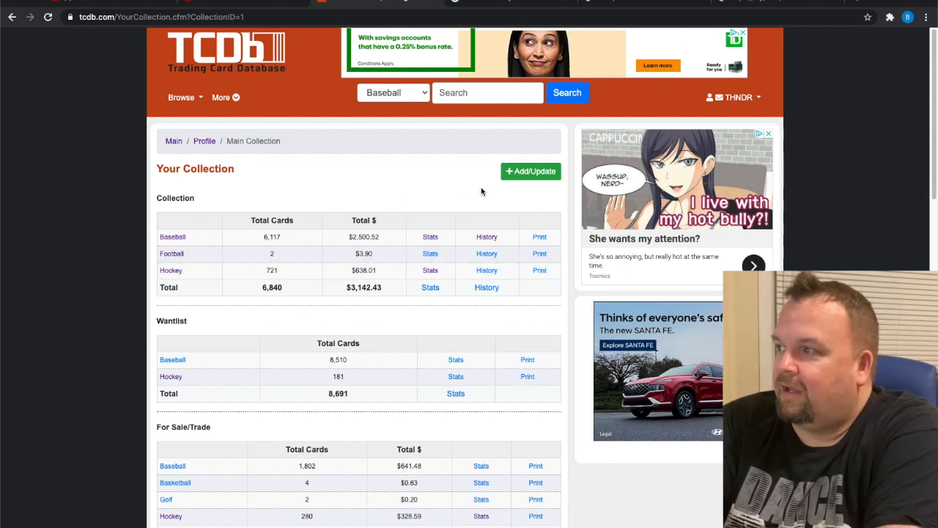
click(520, 173)
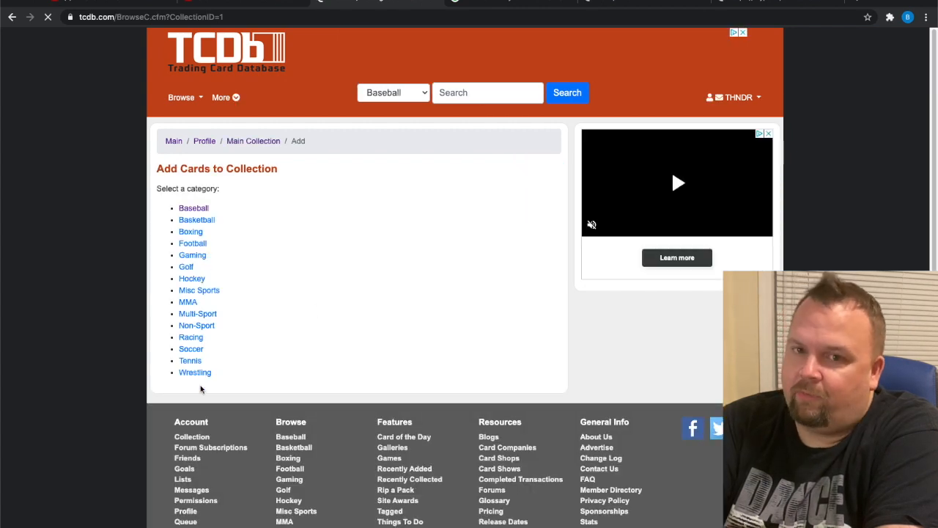
click(192, 209)
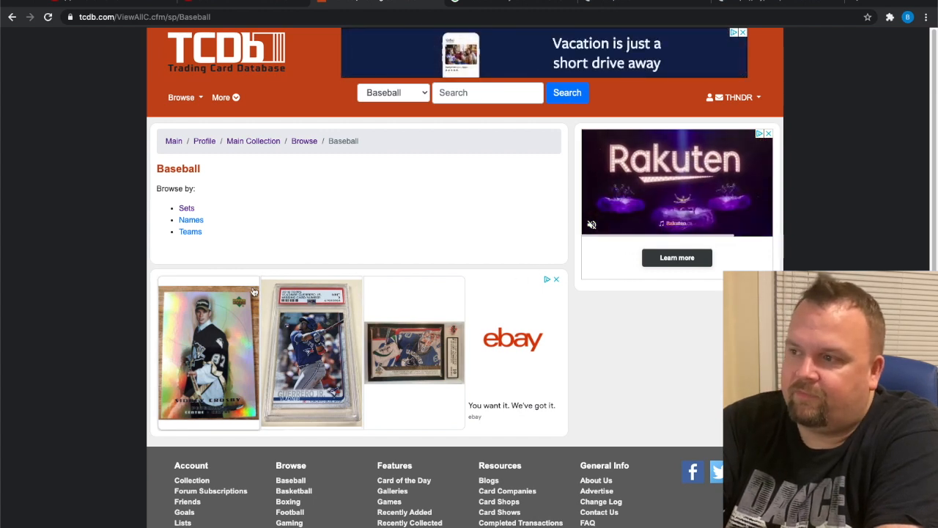
click(187, 209)
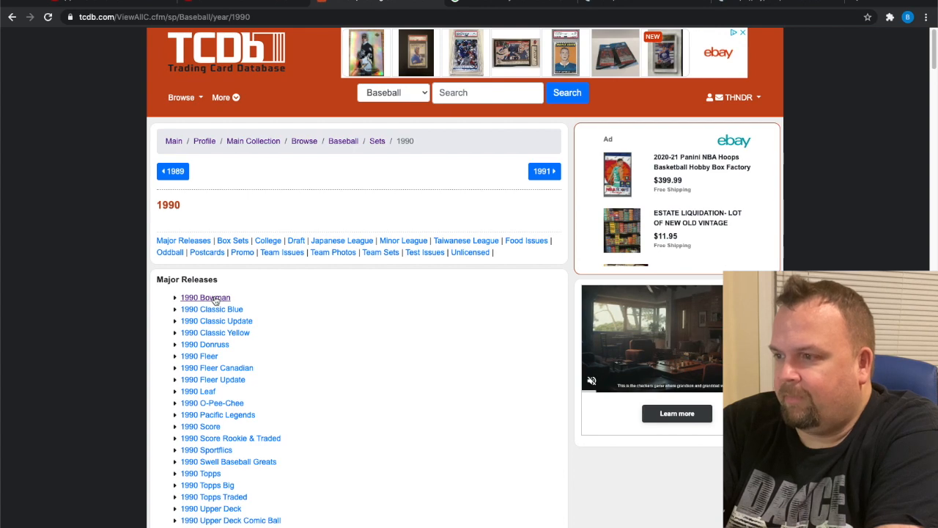
click(215, 300)
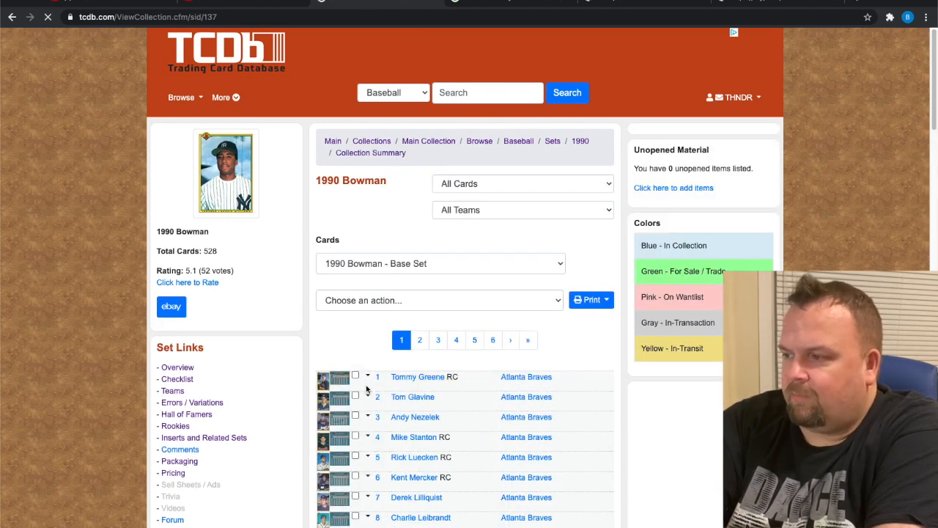
Add cards 1, 2 and 3 of the 1990 Bowman base set to the collection individually
click(356, 376)
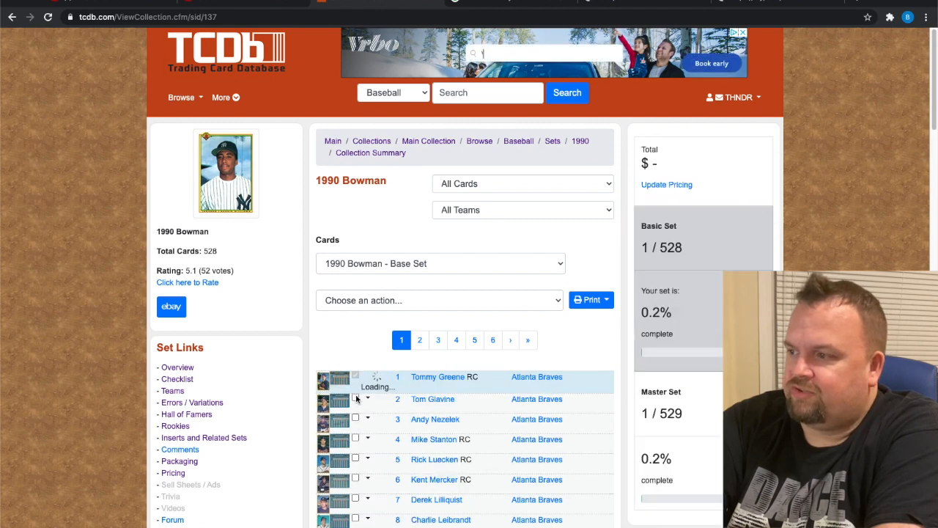
click(355, 399)
click(355, 417)
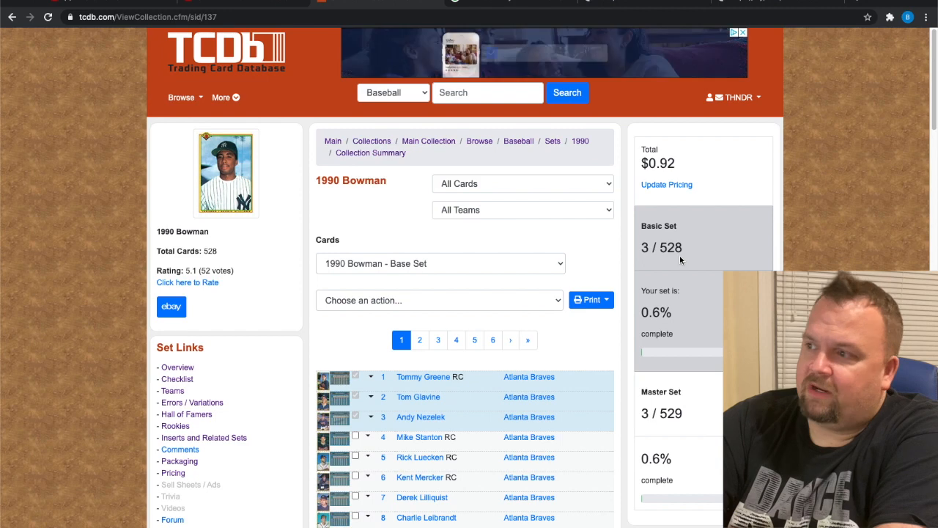
Remove cards 1, 2 and 3 of the 1990 Bowman base set from the collection one by one
click(371, 377)
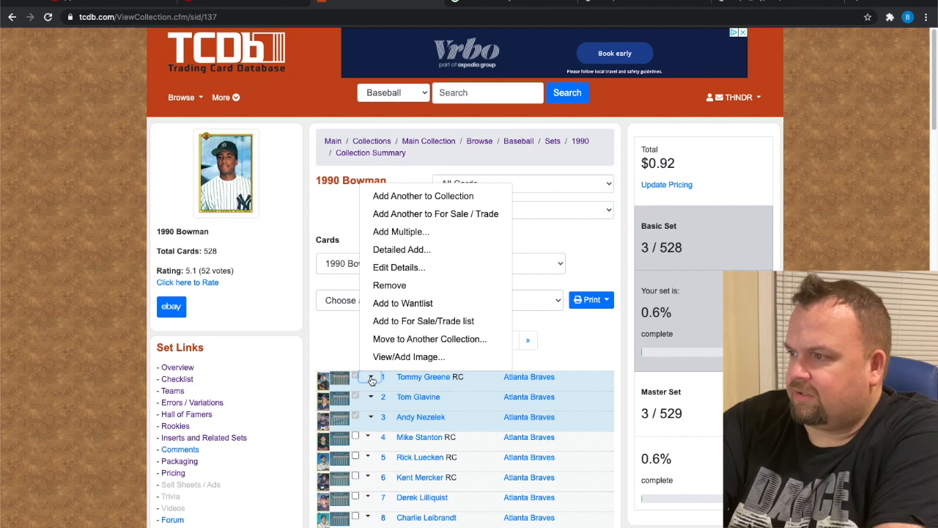
click(395, 285)
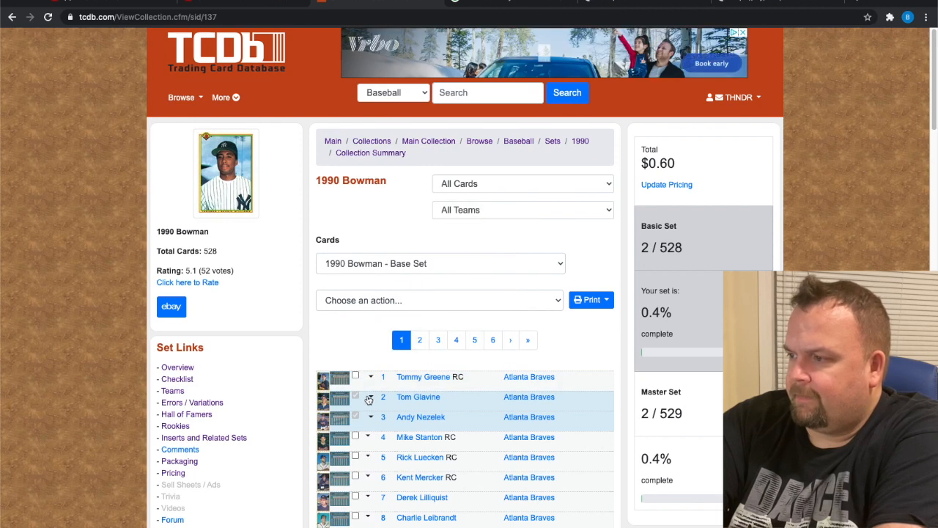
click(370, 397)
click(390, 304)
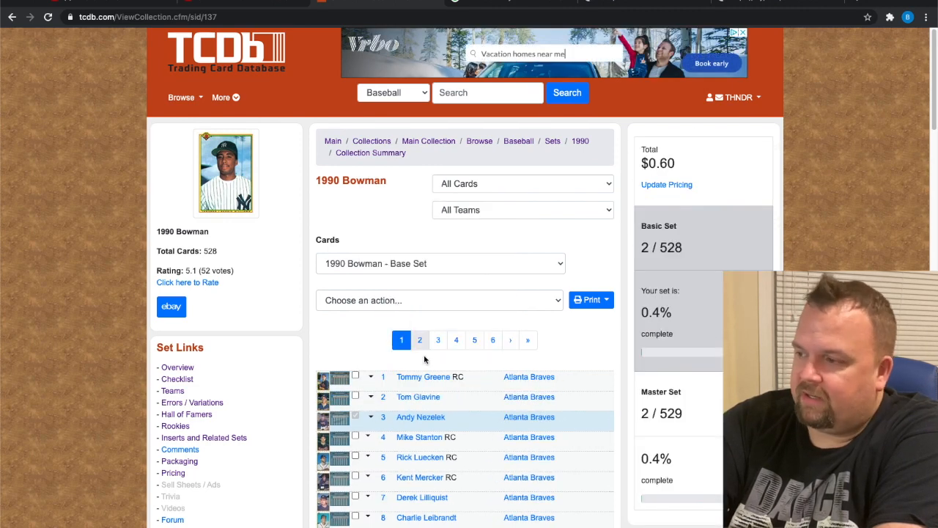
click(371, 417)
click(399, 327)
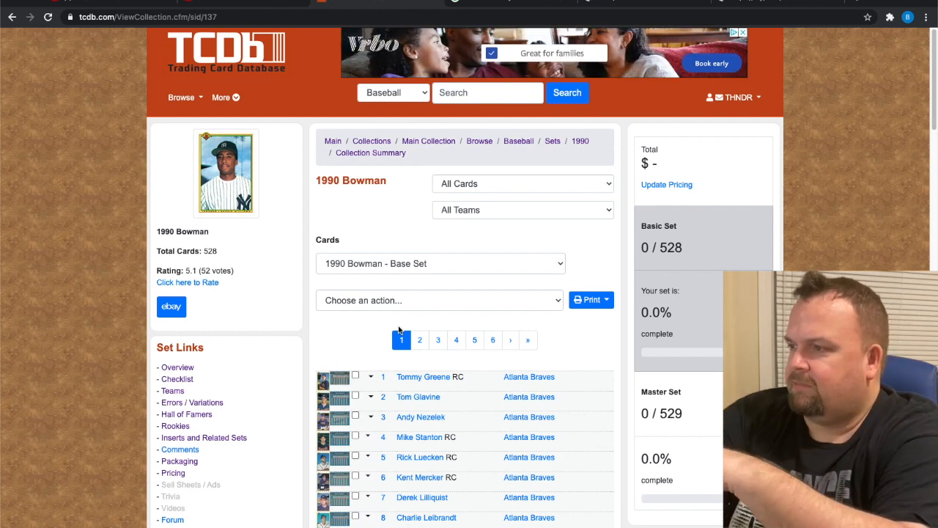
Filter the 1990 Bowman cards by Atlanta Braves, by Cincinnati Reds, and back to All Teams
click(606, 213)
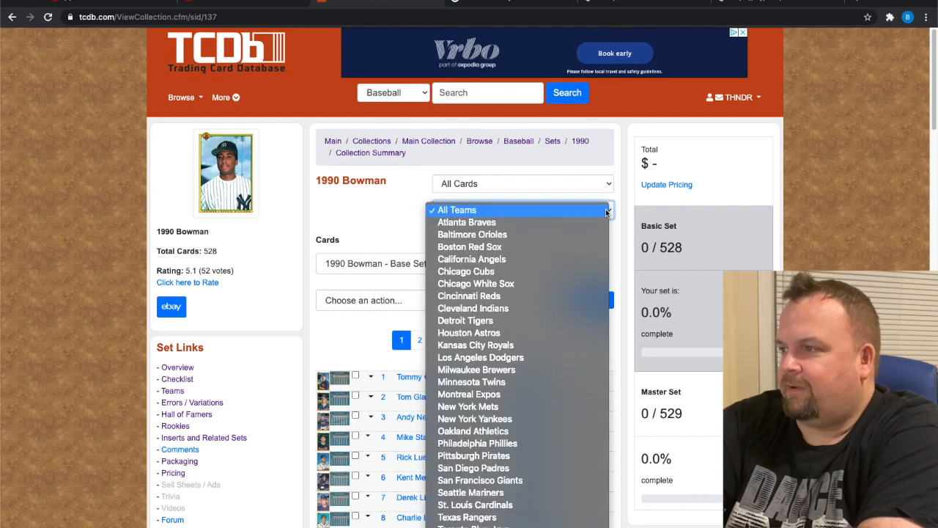
click(487, 224)
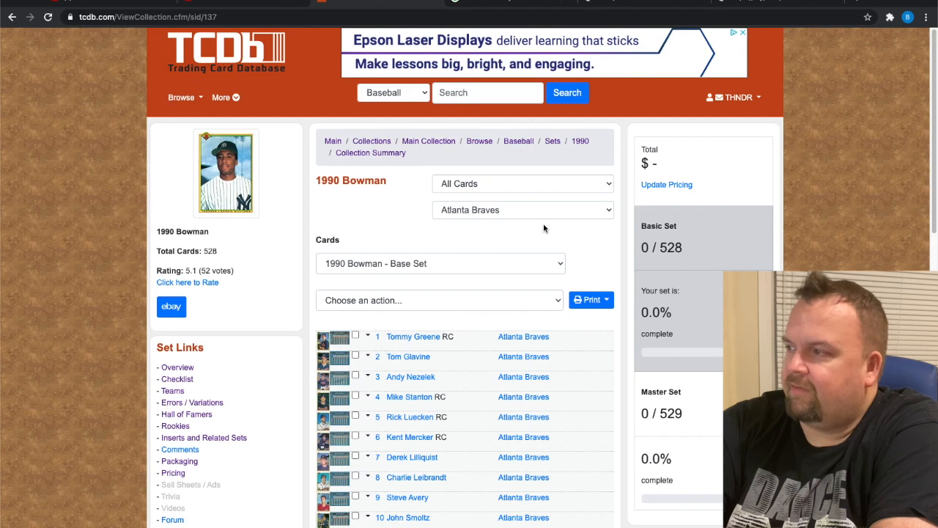
click(605, 211)
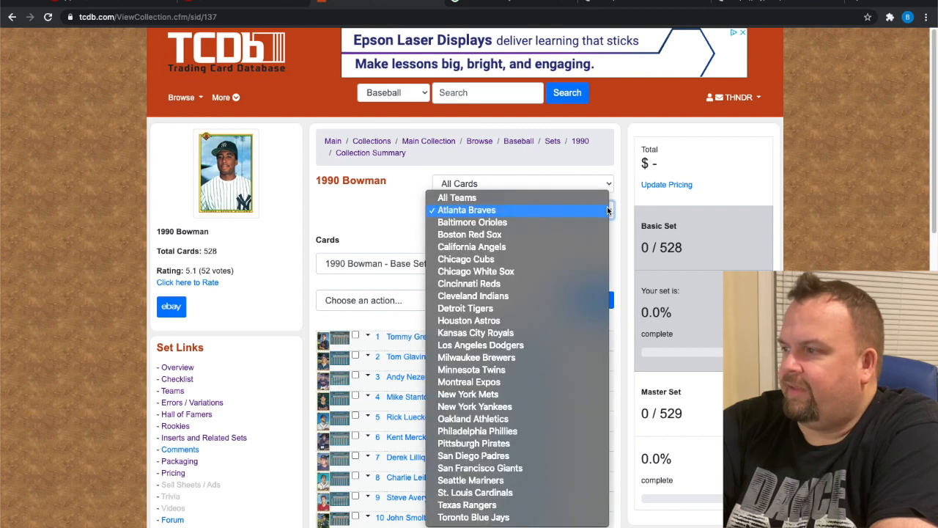
click(462, 283)
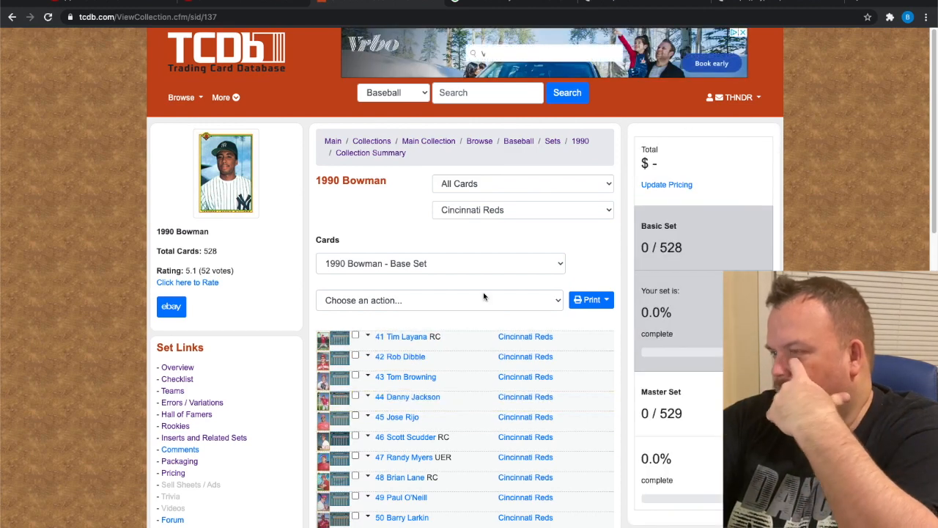
click(608, 210)
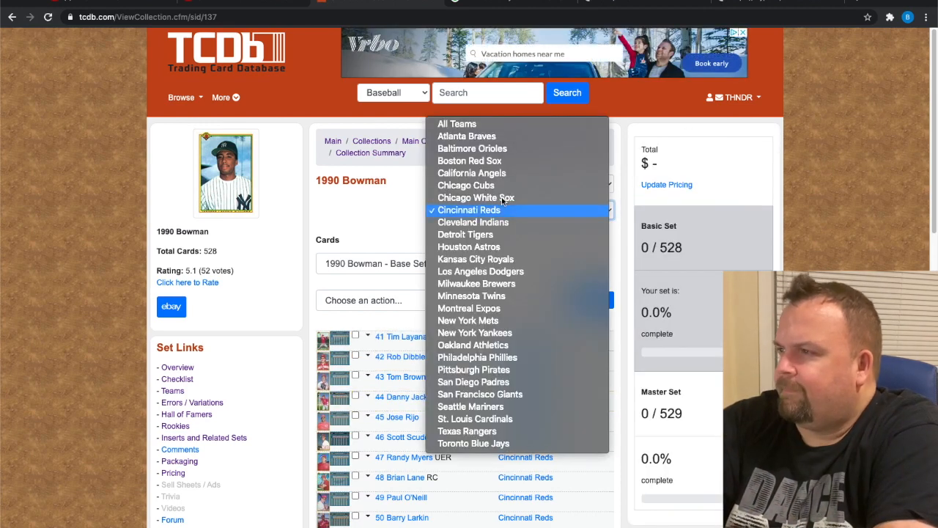
click(471, 125)
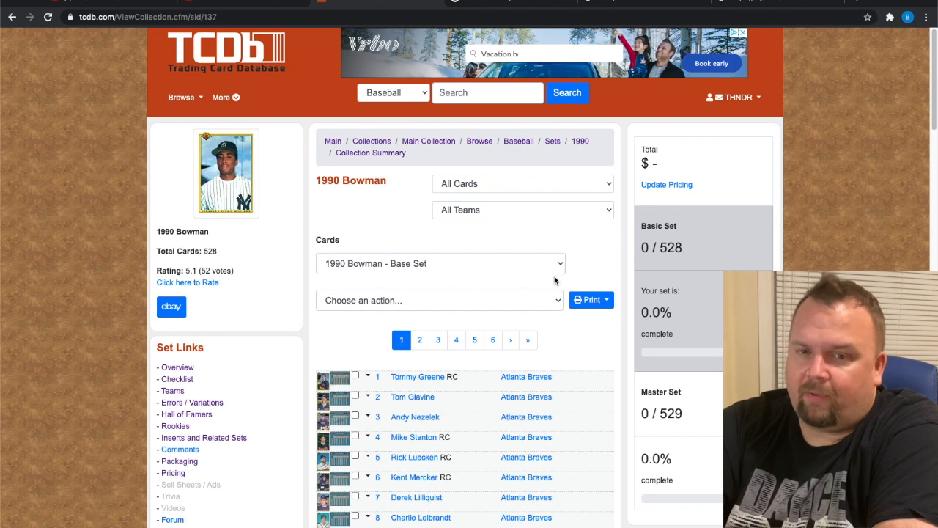
Add all cards of the 1990 Bowman base set to the collection without errors and variations, confirming the bulk action
click(557, 305)
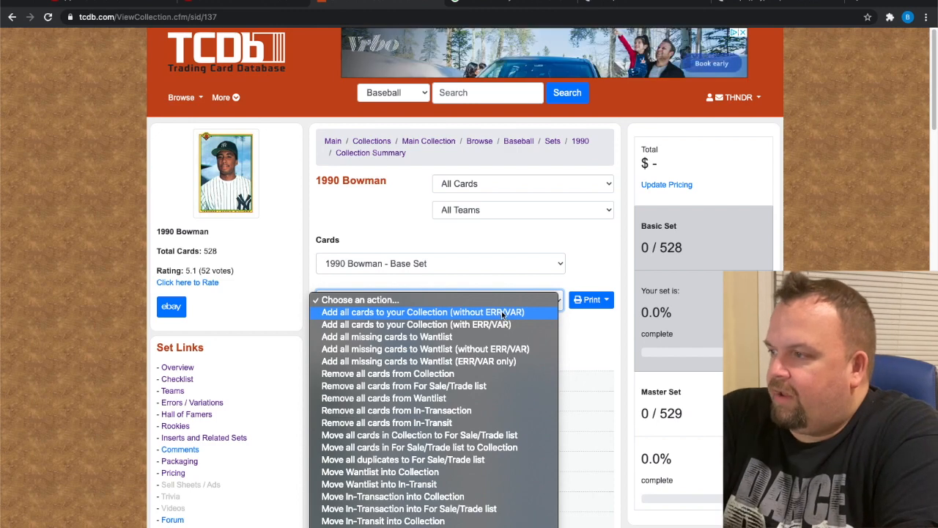
click(501, 312)
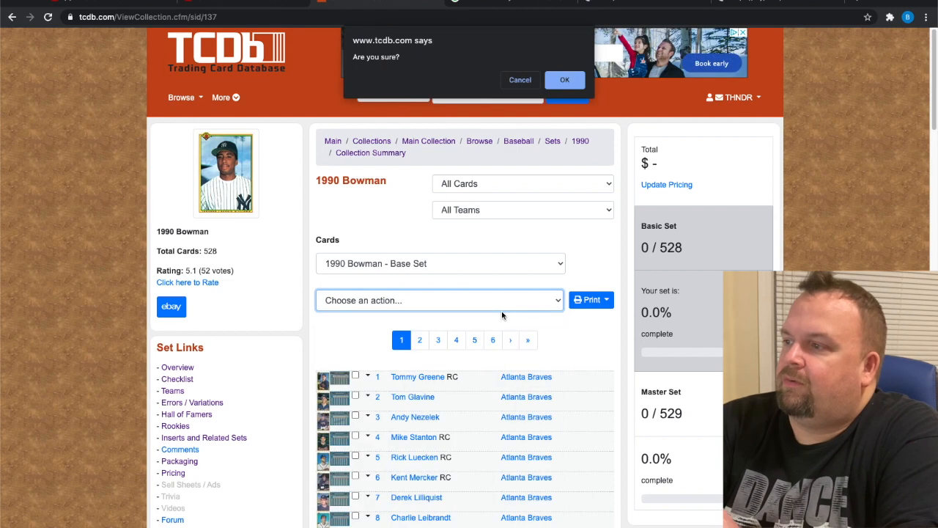
click(578, 81)
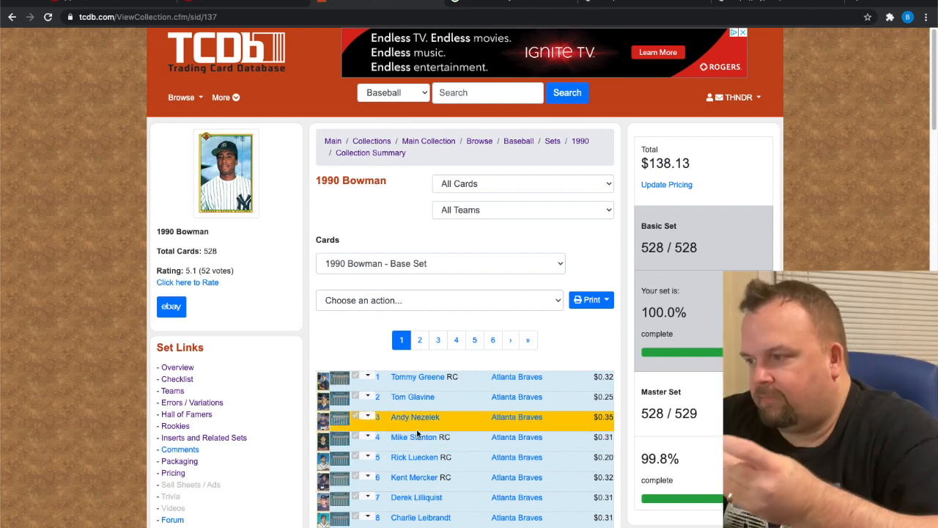
Find card 507, John Cerutti, on page 6 of the set list and open its collection details for editing
scroll(417, 433, down, 1)
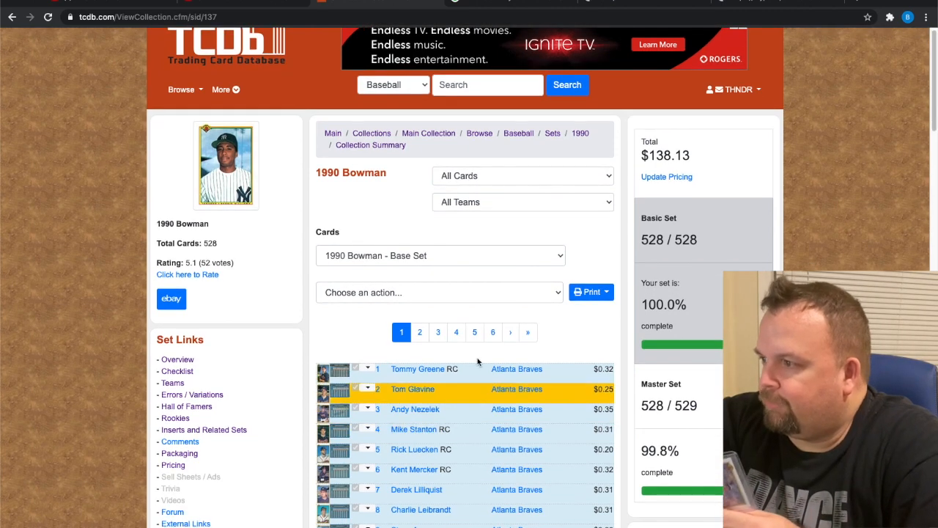
click(491, 332)
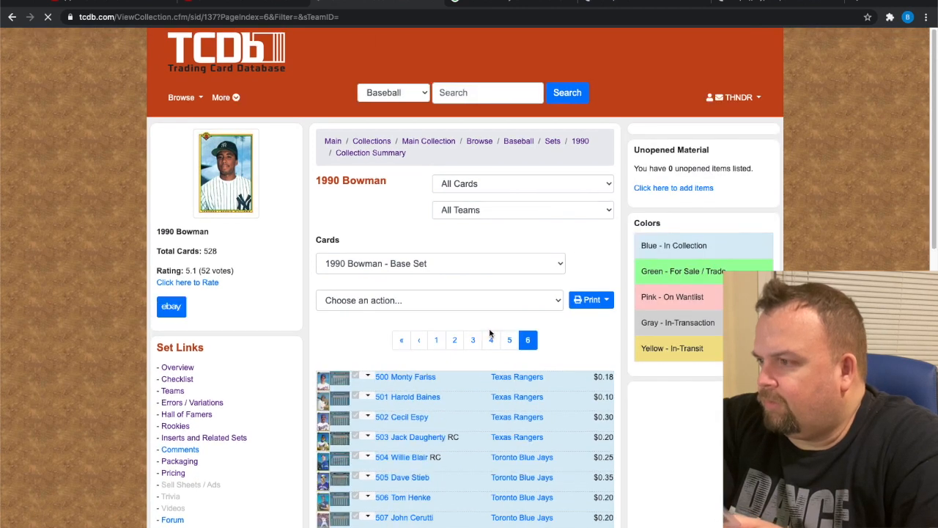
click(410, 517)
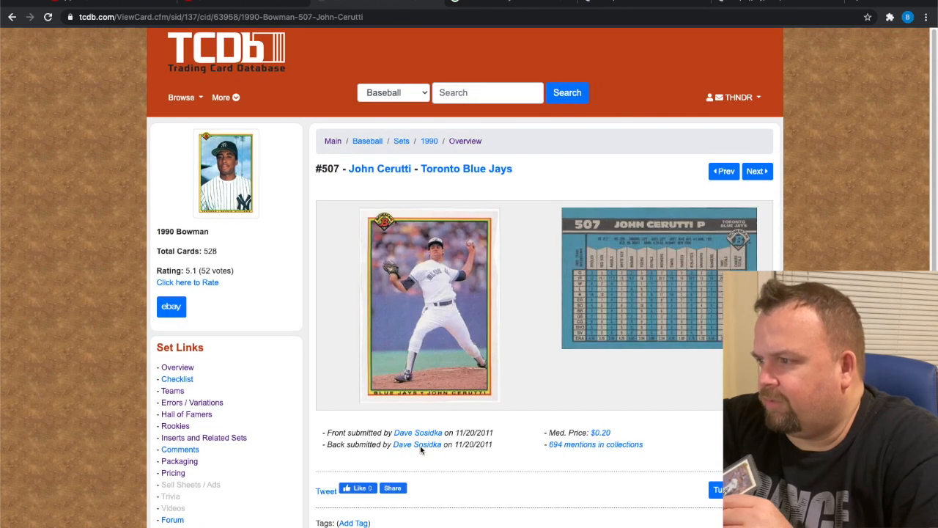
scroll(549, 335, down, 3)
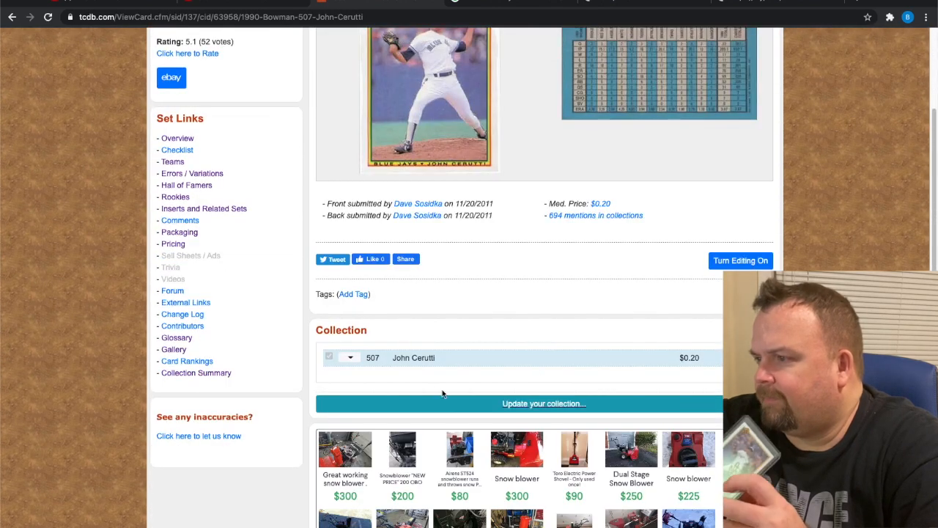
click(351, 357)
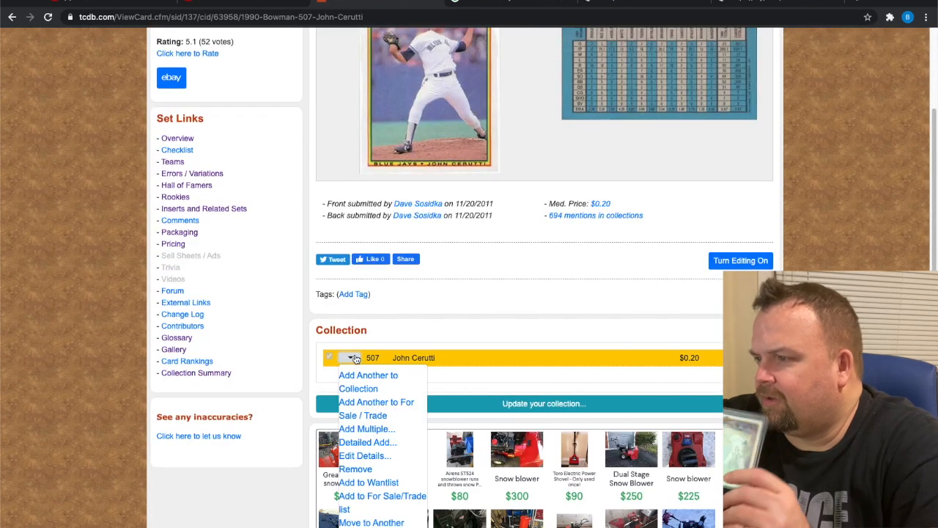
click(365, 455)
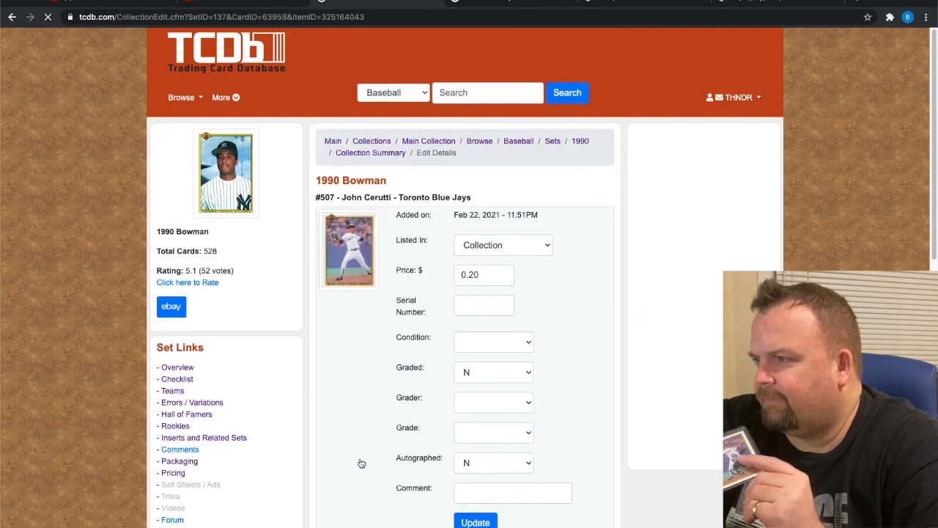
Set card 507 as autographed (Y) and enter the comment "On card auto, non-certified"
click(487, 342)
click(576, 339)
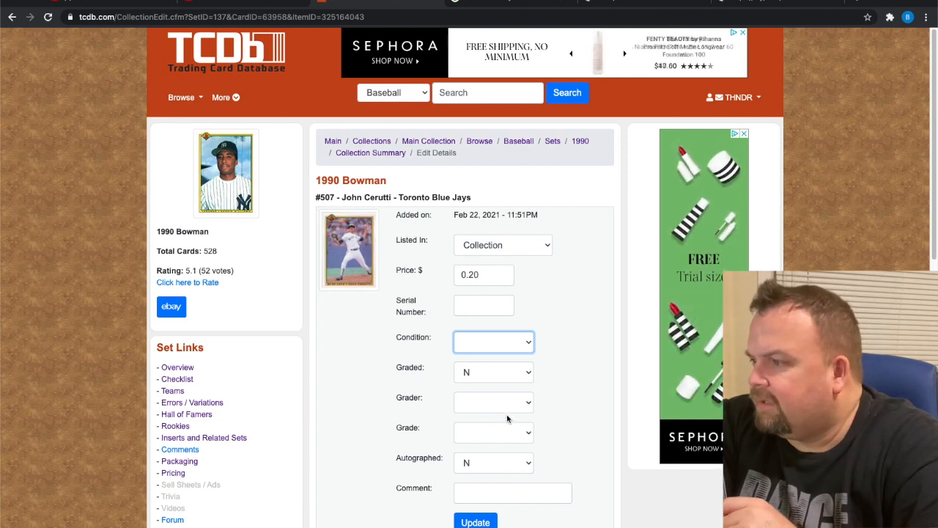
click(484, 463)
click(480, 473)
click(482, 488)
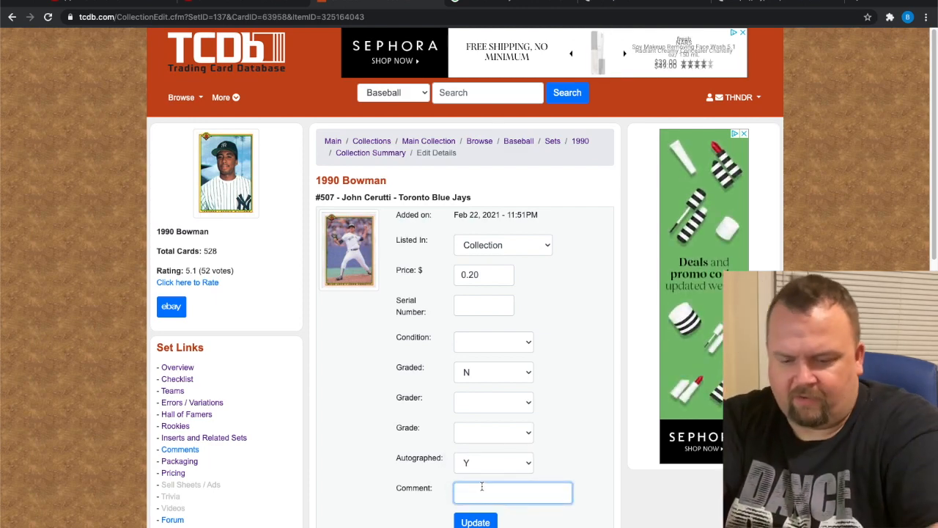
text(On )
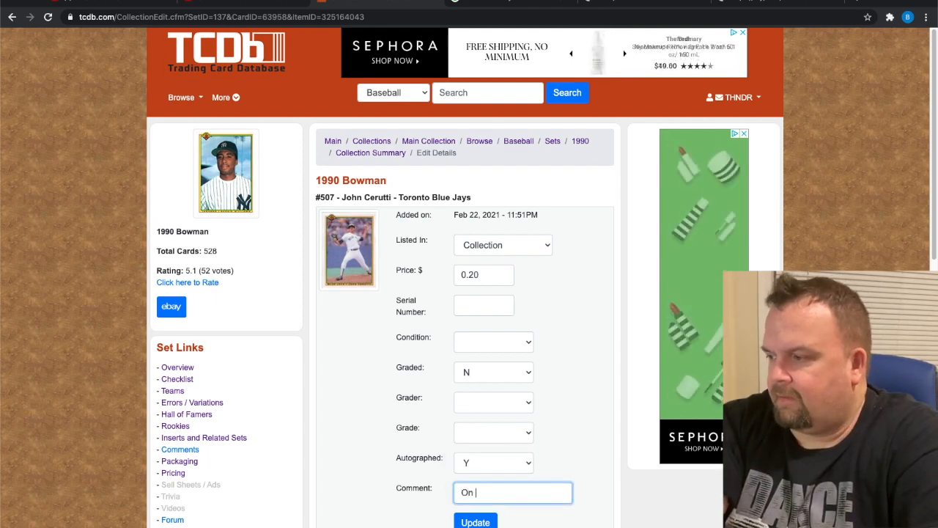
text(card aut)
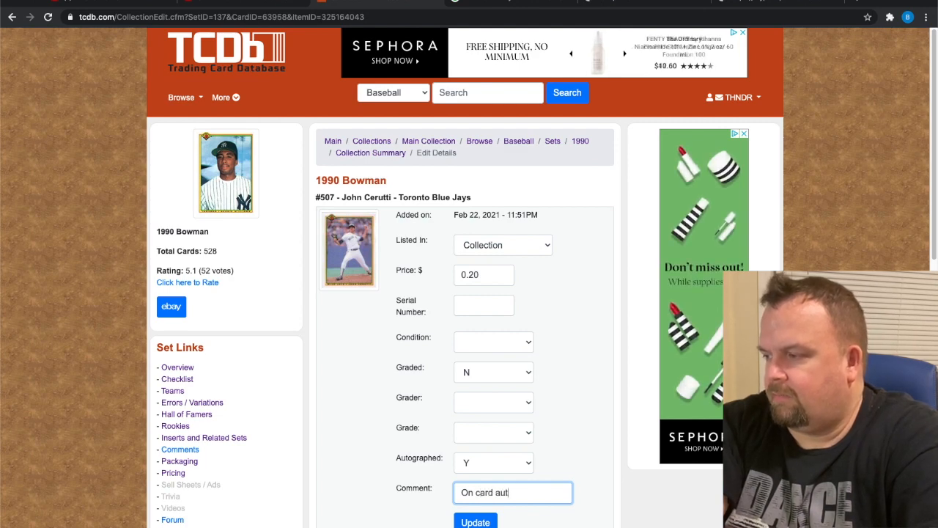
text(o, )
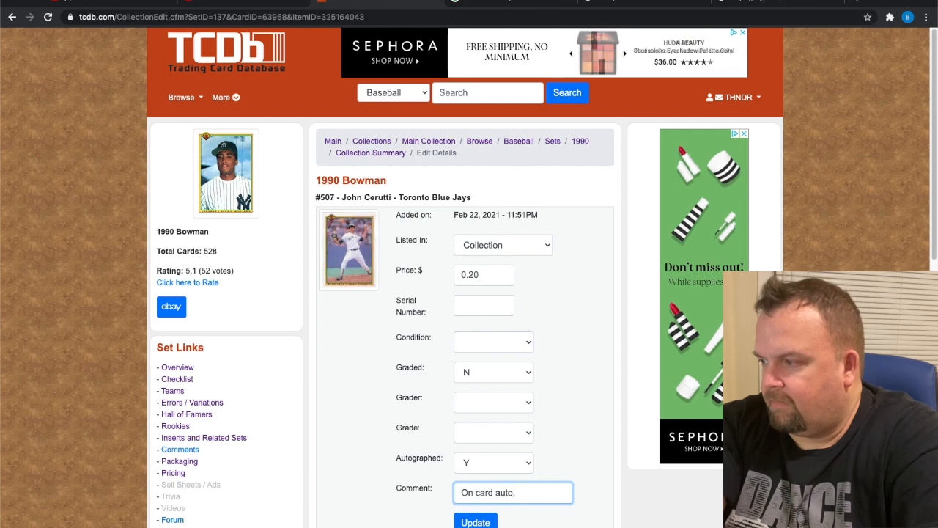
text(no)
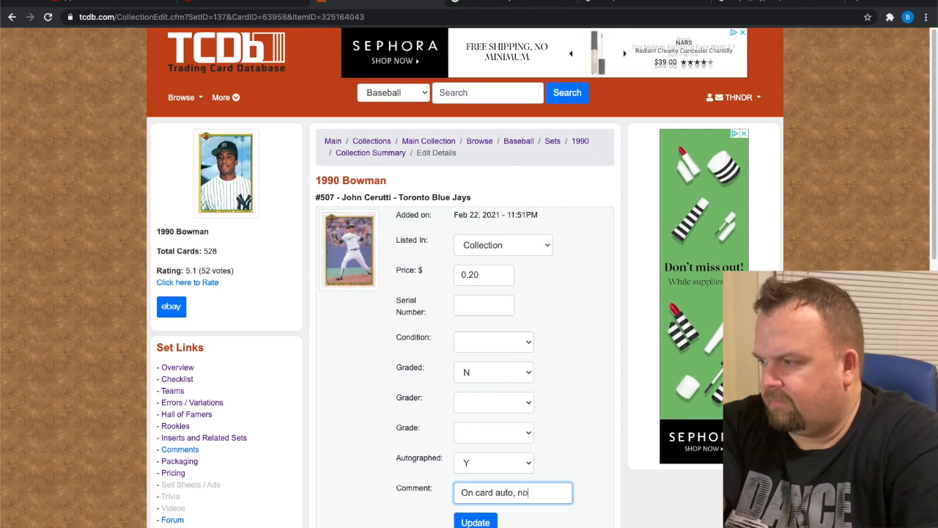
text(n-certified)
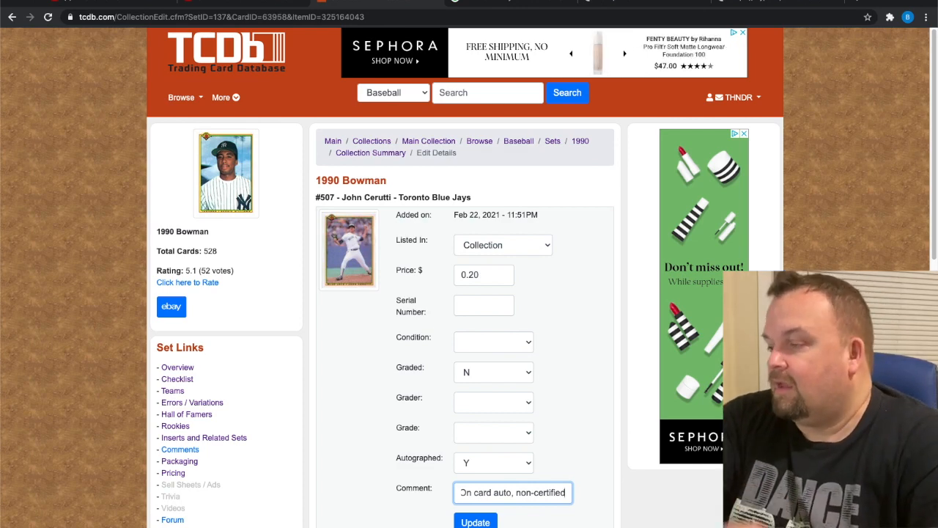
Examine the available Graded, Grader and Grade options for card 507 without choosing any
click(491, 376)
click(577, 395)
click(493, 402)
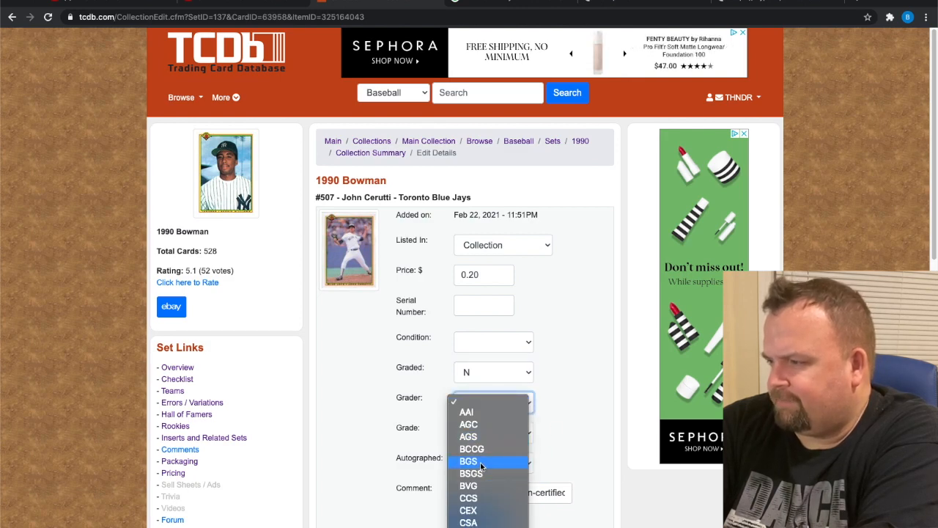
scroll(487, 464, down, 3)
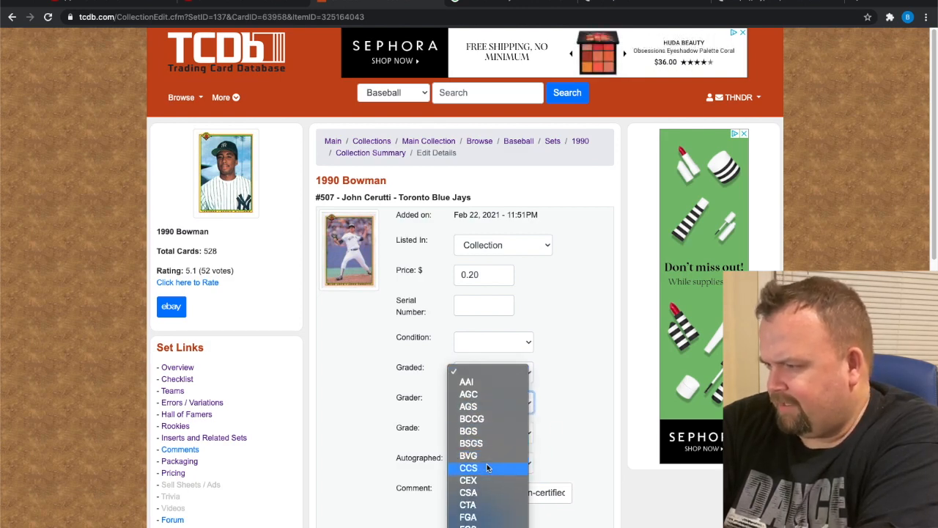
scroll(487, 463, down, 4)
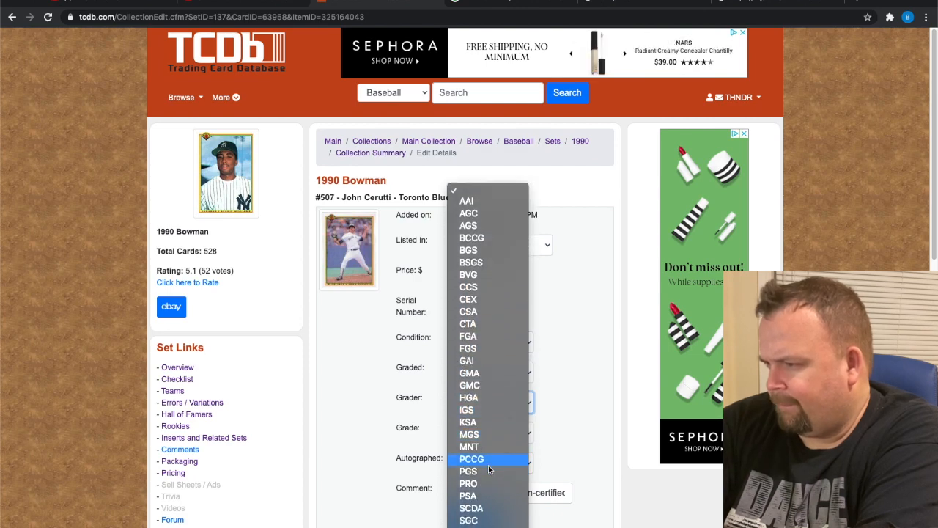
scroll(490, 469, down, 1)
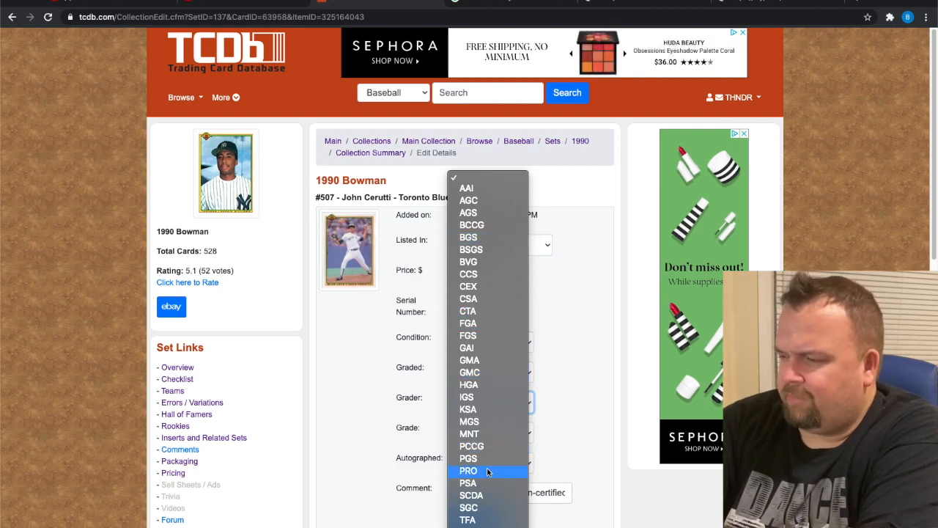
click(581, 429)
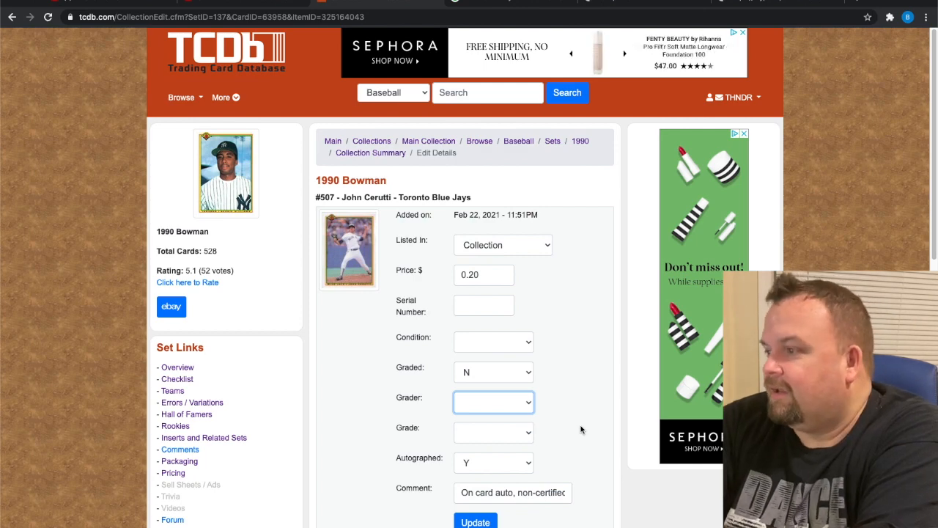
scroll(581, 430, down, 1)
click(529, 421)
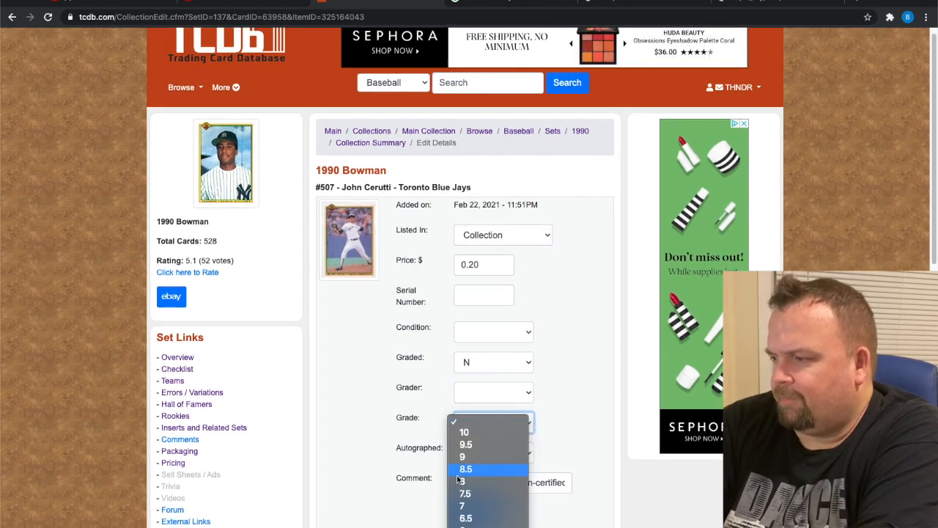
click(563, 426)
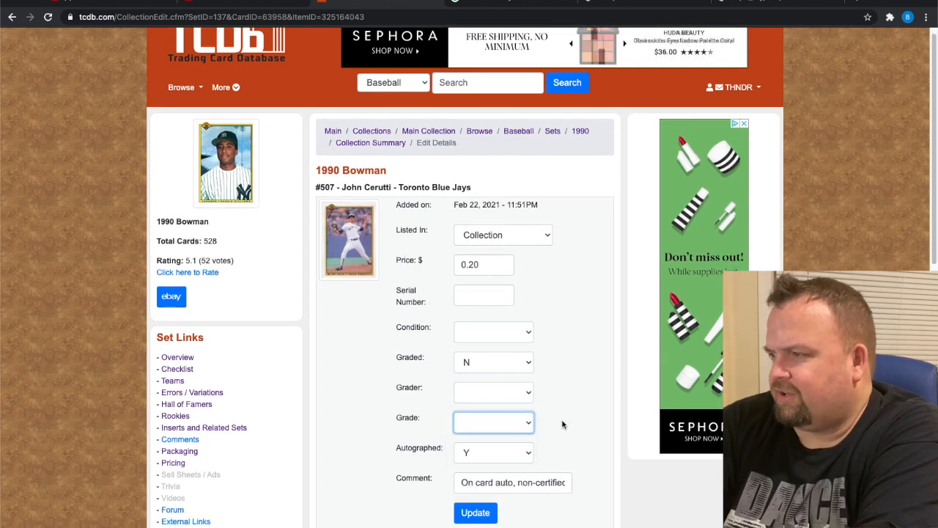
Set the price of card 507 to $10 and save the updated card details
double_click(490, 266)
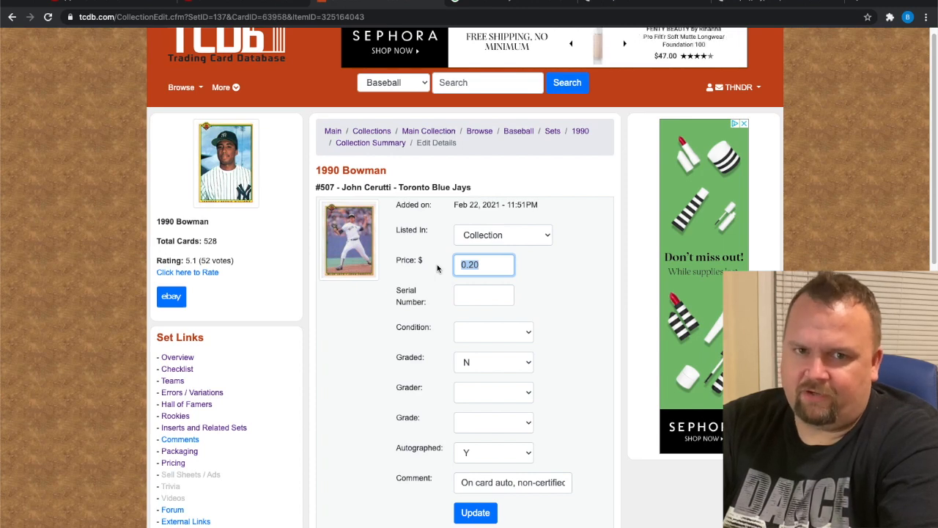
text(10)
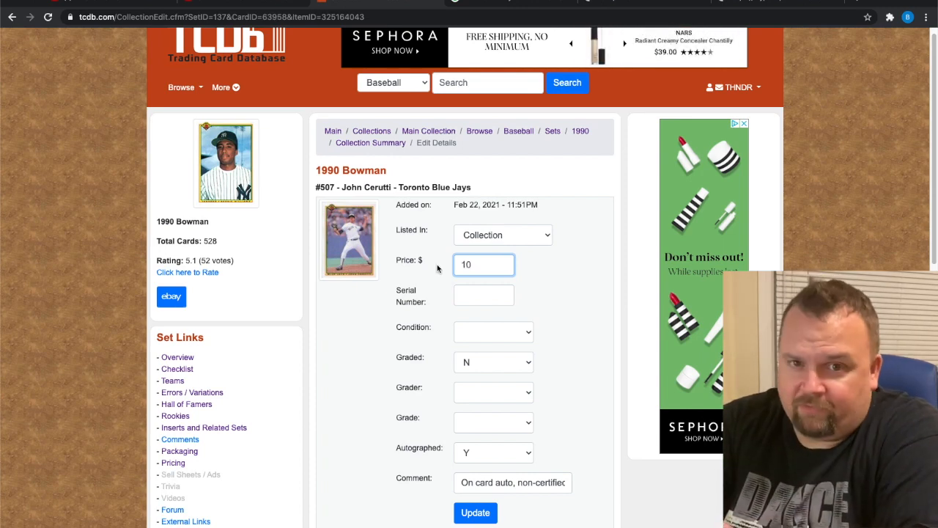
click(475, 515)
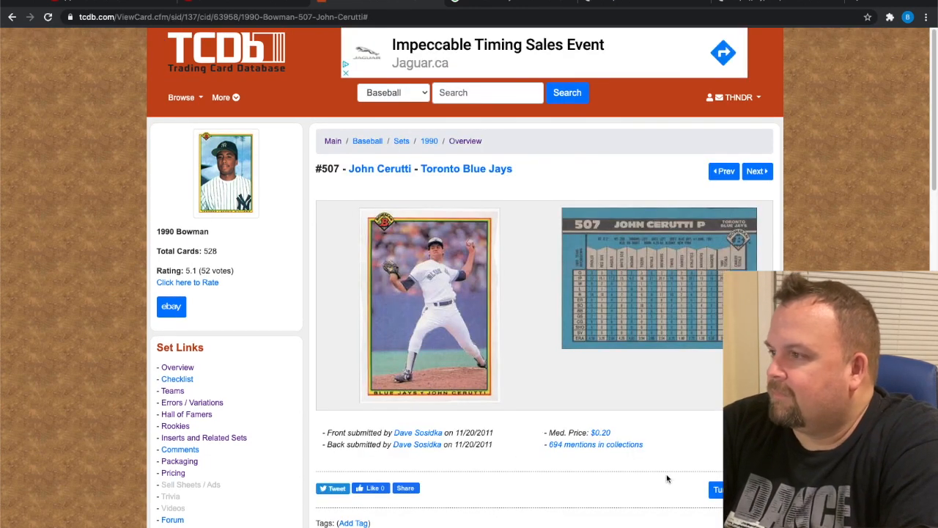
Check card 507's collection entry, then reopen the set's card list through the collection summary and view page 6
scroll(667, 479, down, 3)
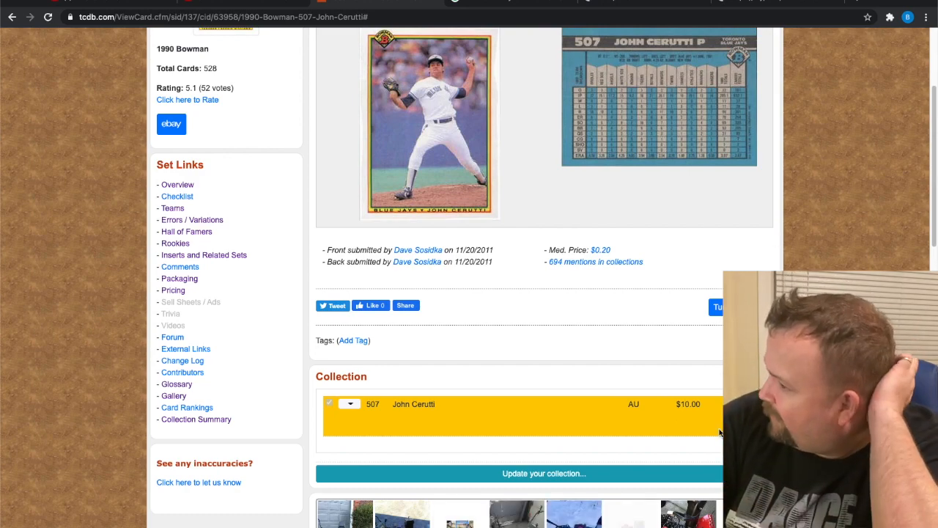
scroll(612, 366, up, 3)
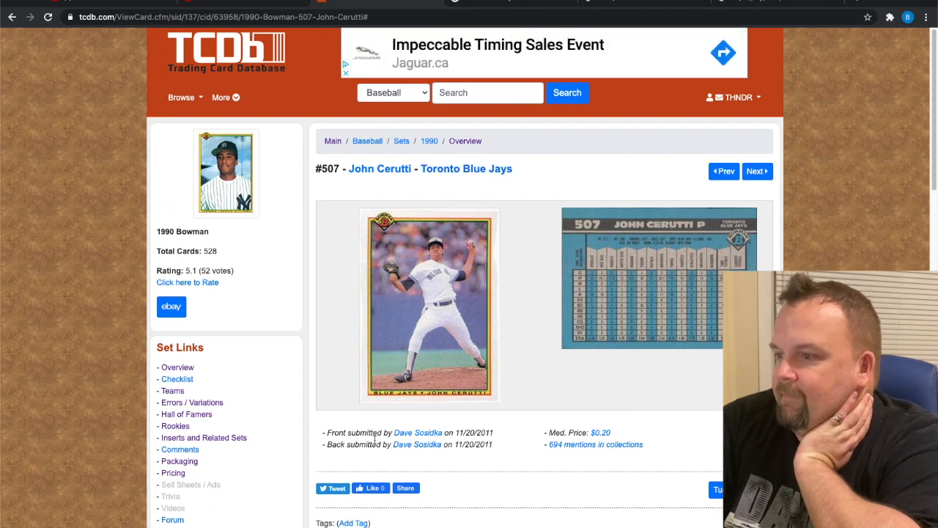
scroll(245, 412, down, 2)
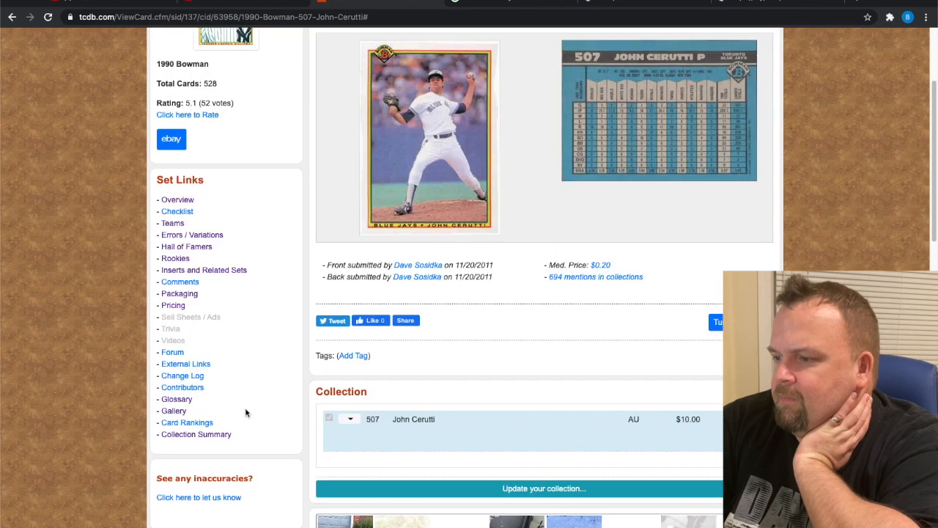
click(189, 434)
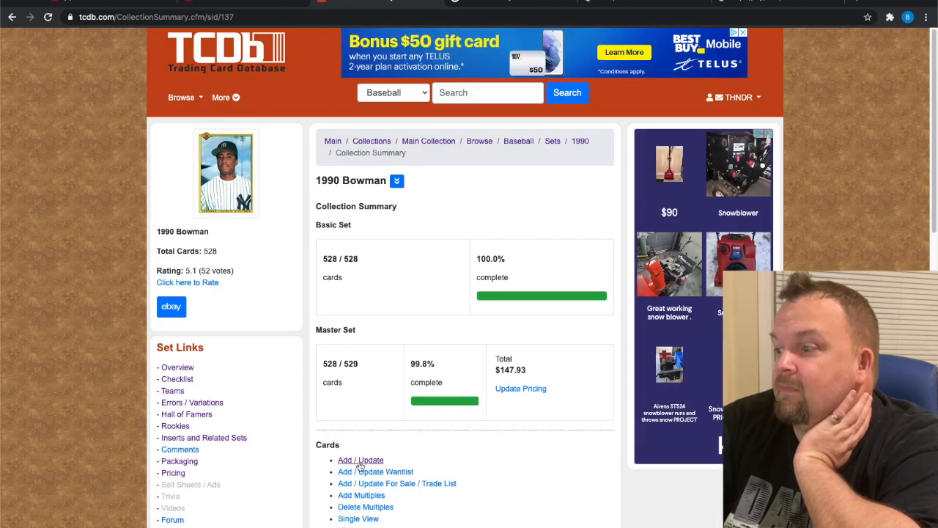
click(360, 462)
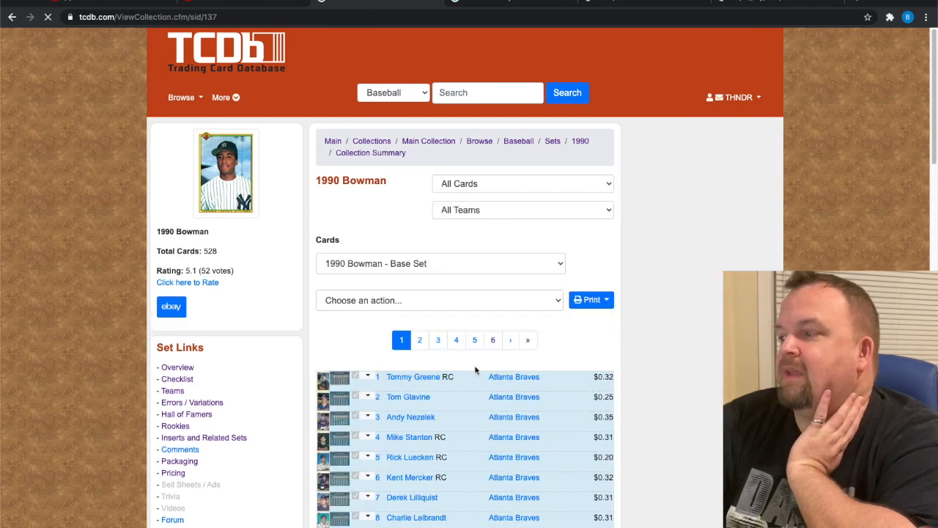
click(493, 339)
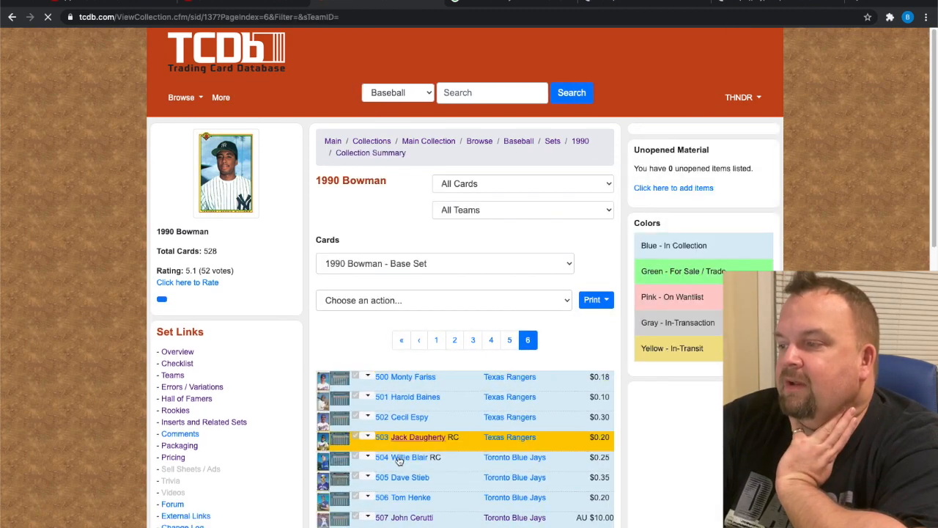
scroll(456, 479, down, 1)
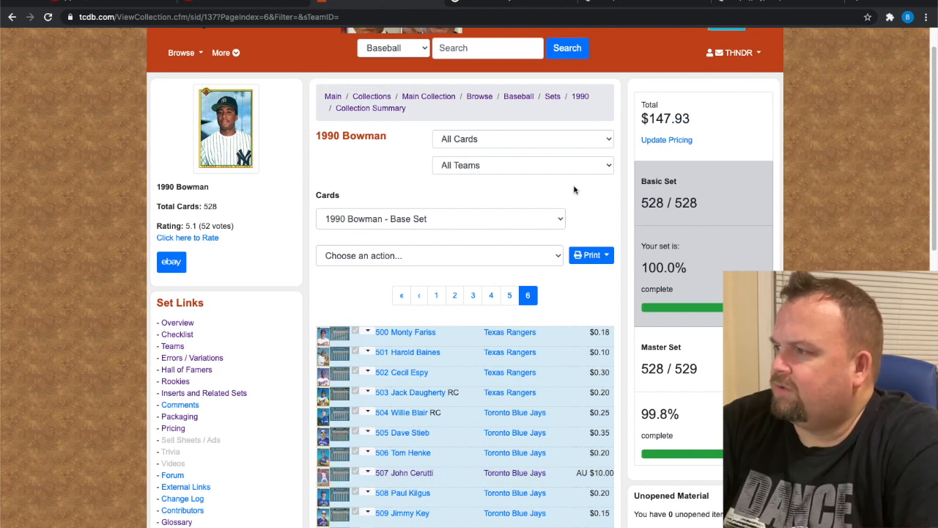
Examine the bulk actions offered for the 1990 Bowman base set without choosing one
click(562, 219)
click(562, 219)
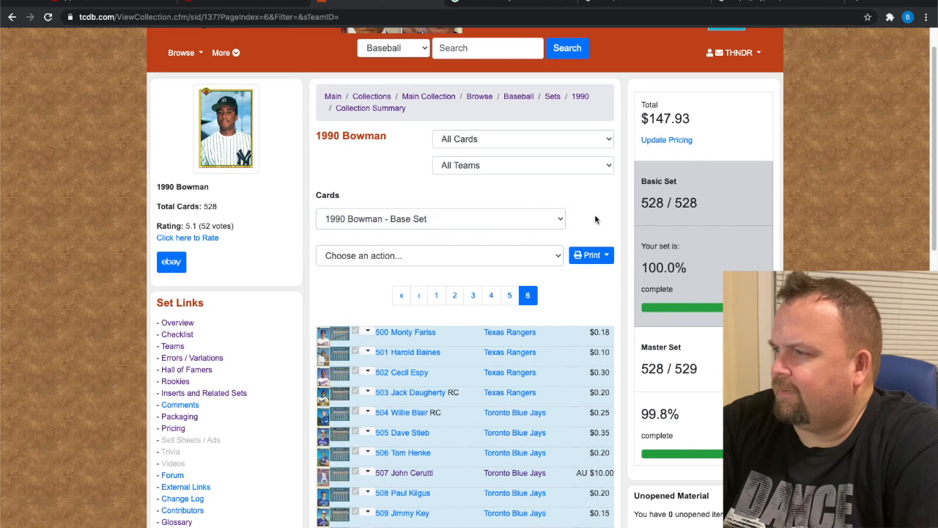
click(559, 256)
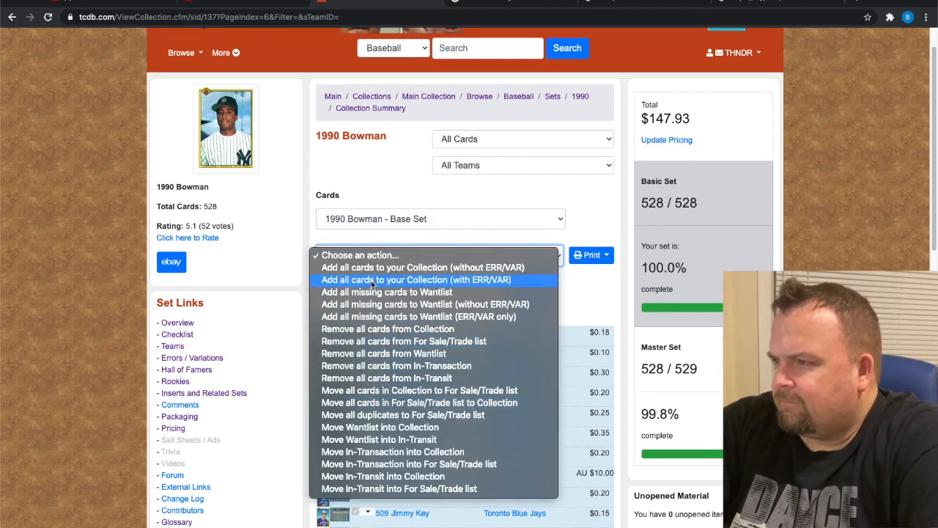
click(578, 206)
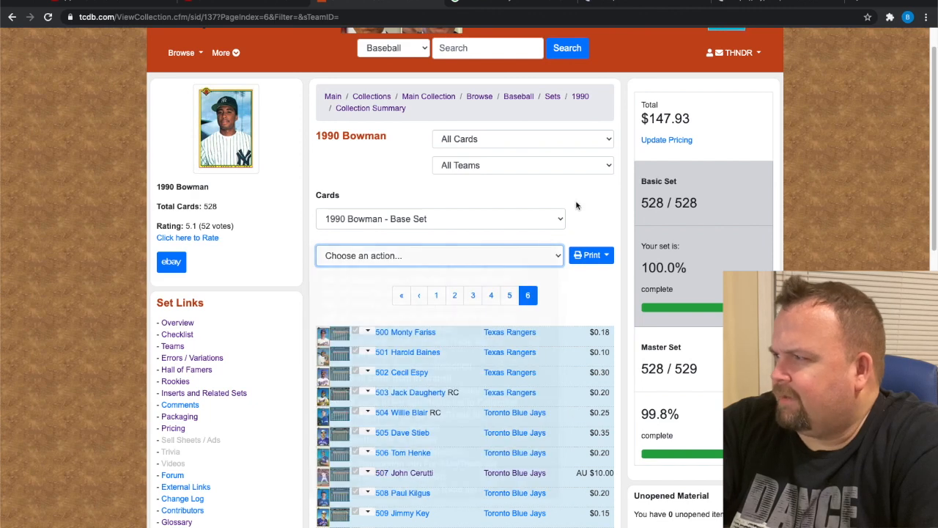
Open the 1992 Upper Deck set from the collection's baseball sets and bring up its card list for adding and updating
click(739, 55)
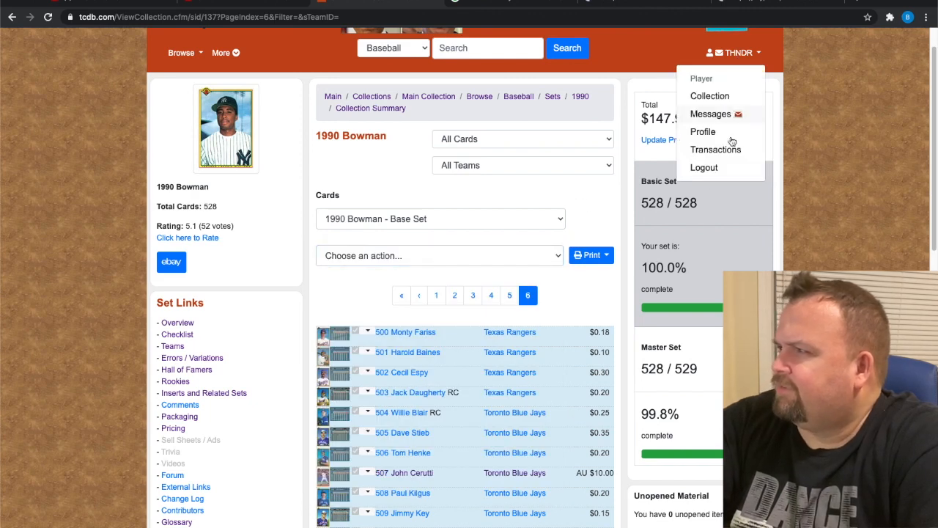
click(709, 95)
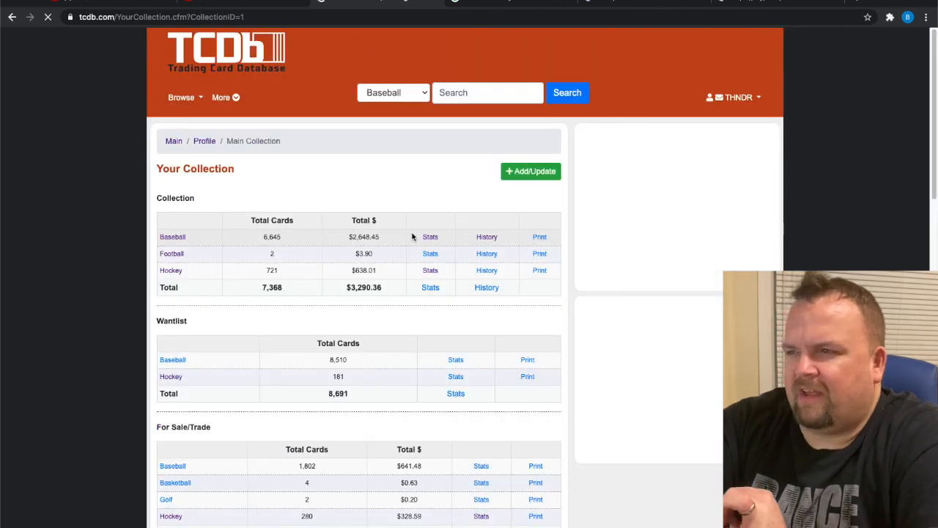
click(172, 238)
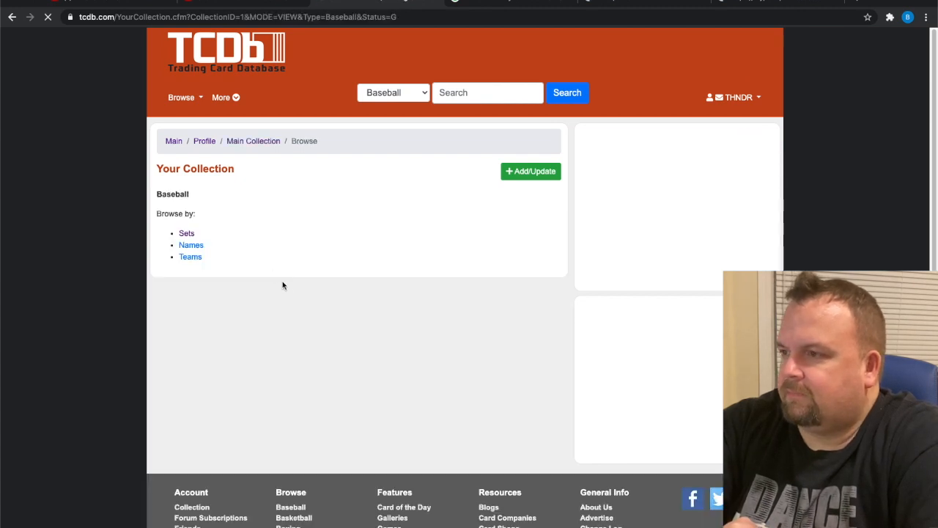
click(187, 233)
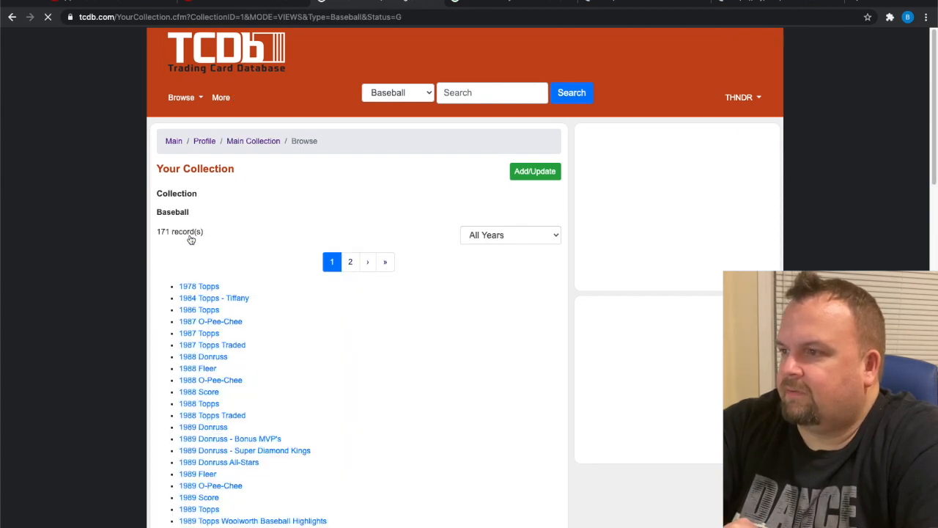
scroll(305, 407, down, 2)
scroll(305, 407, down, 7)
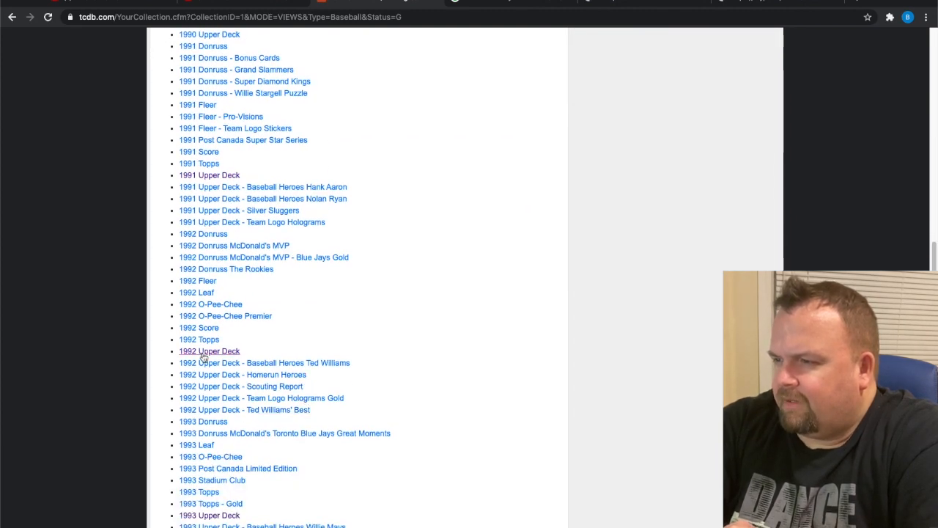
click(203, 353)
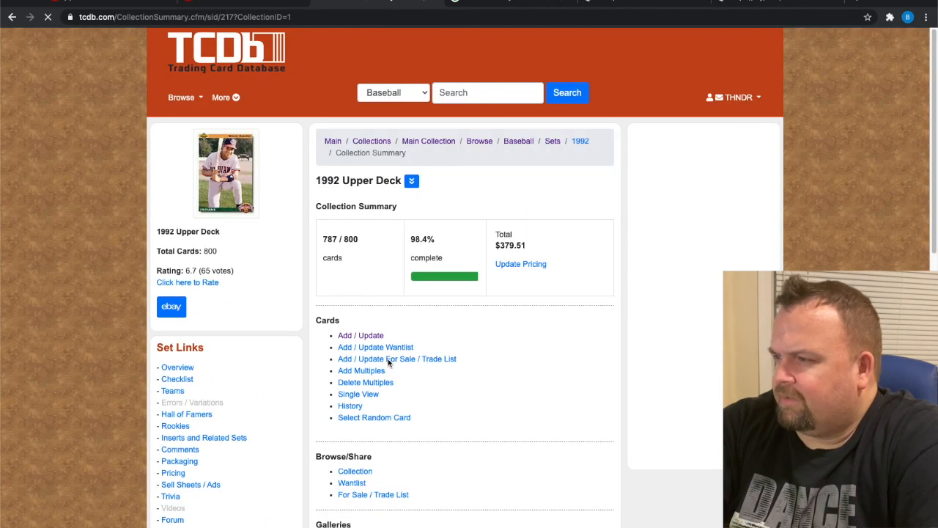
click(358, 336)
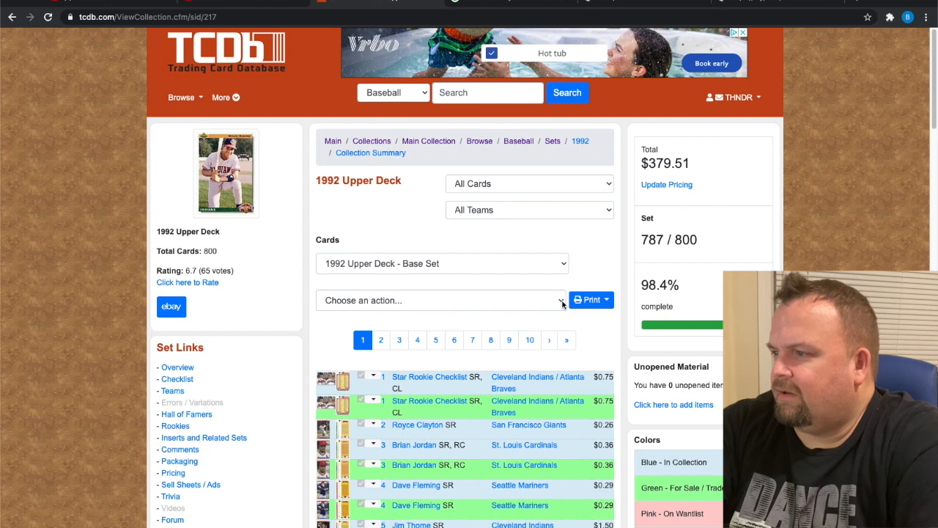
Filter the 1992 Upper Deck card list to Haves and look over the owned cards
click(611, 185)
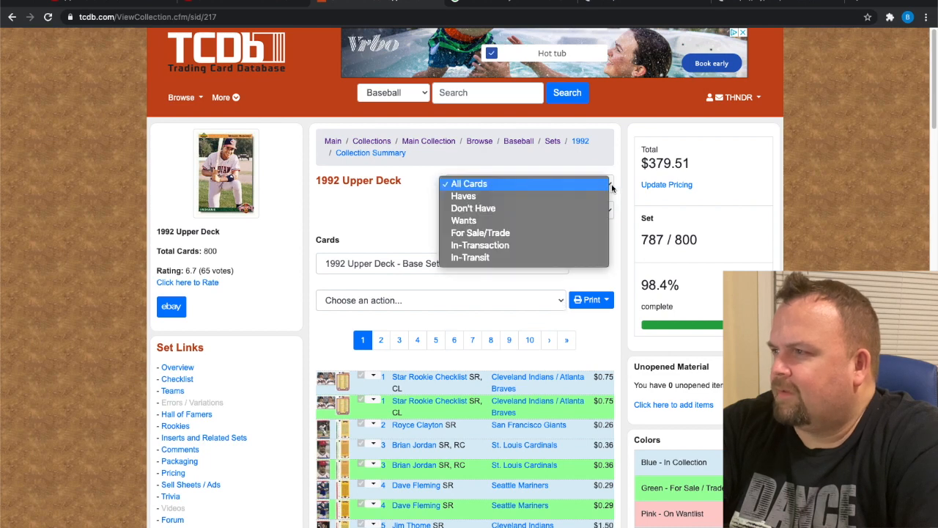
click(469, 194)
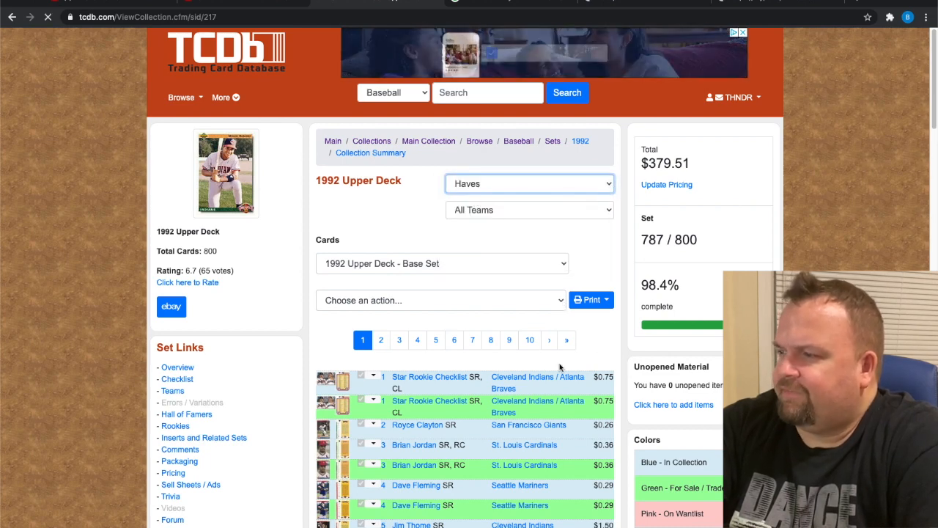
scroll(391, 385, down, 3)
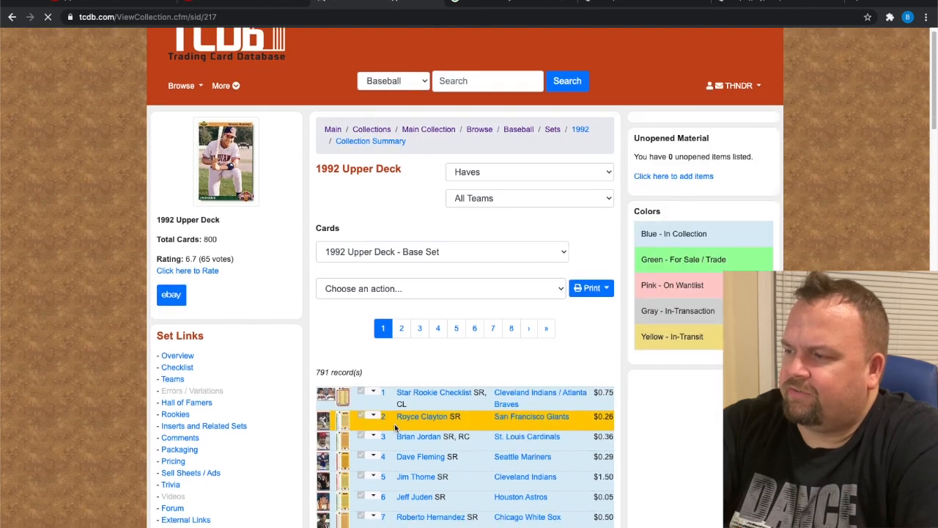
scroll(411, 352, up, 3)
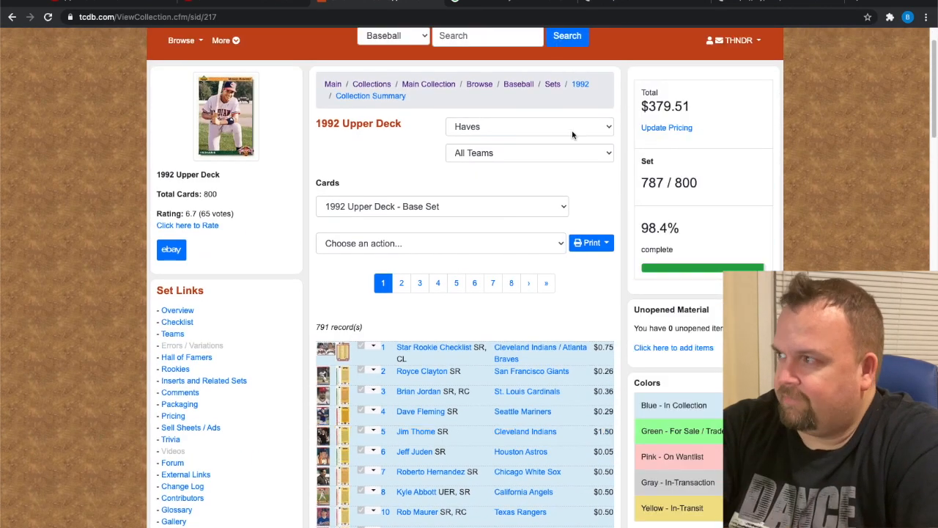
Switch the card filter to Don't Have and review the missing cards down to the end of the list
click(609, 128)
click(487, 137)
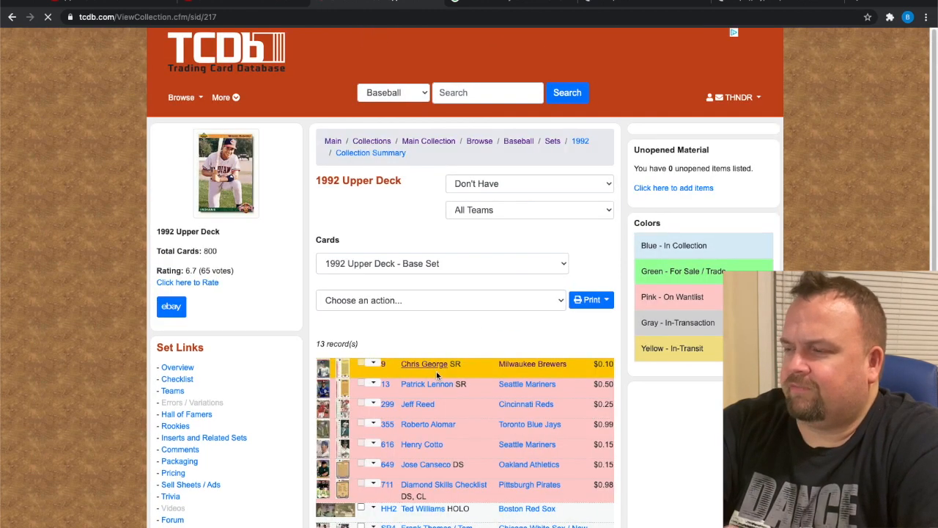
scroll(451, 482, down, 1)
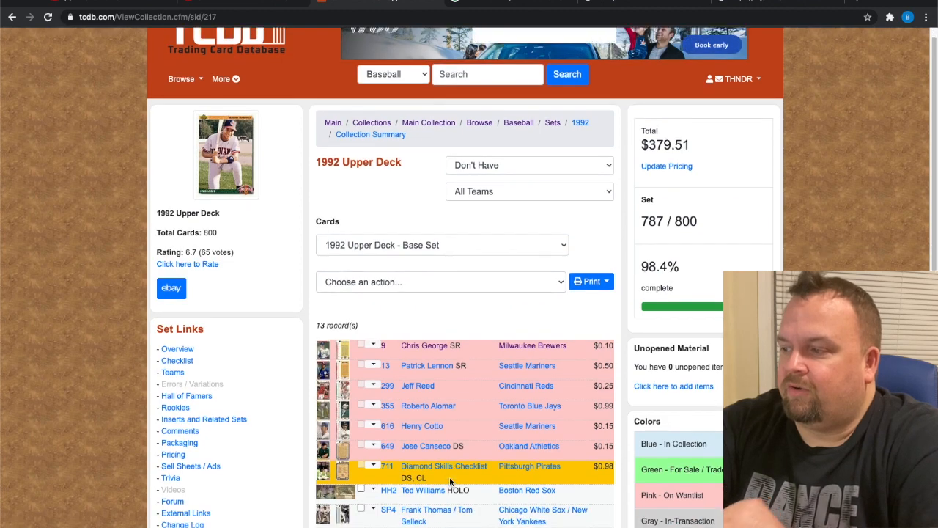
scroll(451, 482, down, 4)
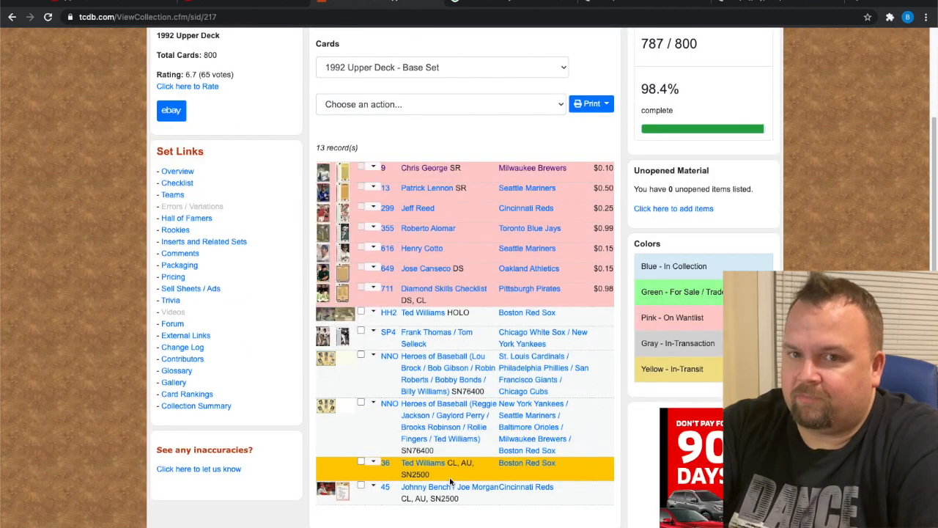
scroll(627, 195, up, 5)
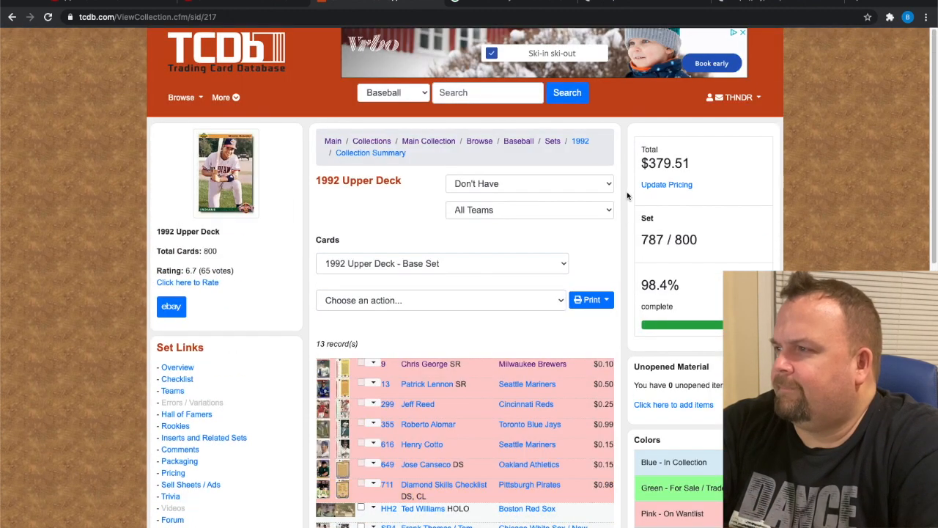
Filter the card list to Wants and check the available team filter options, leaving All Teams selected
click(612, 189)
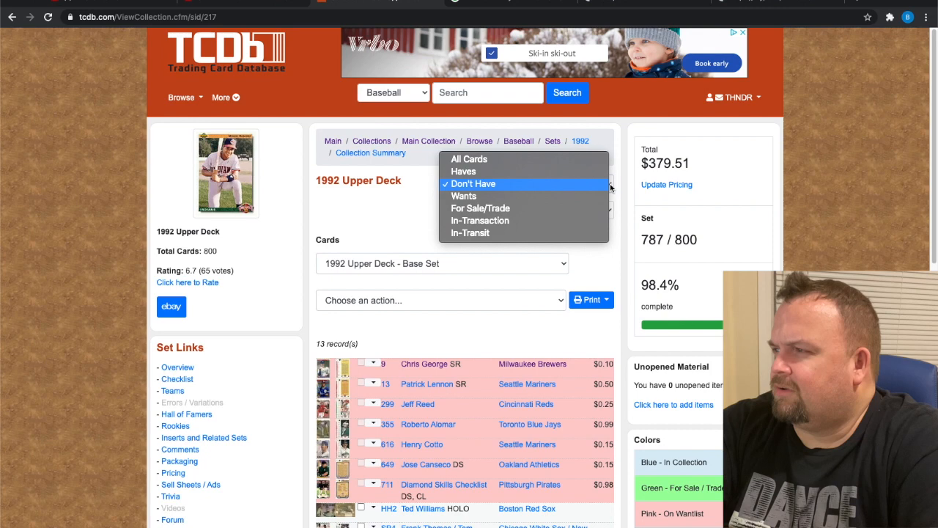
click(477, 196)
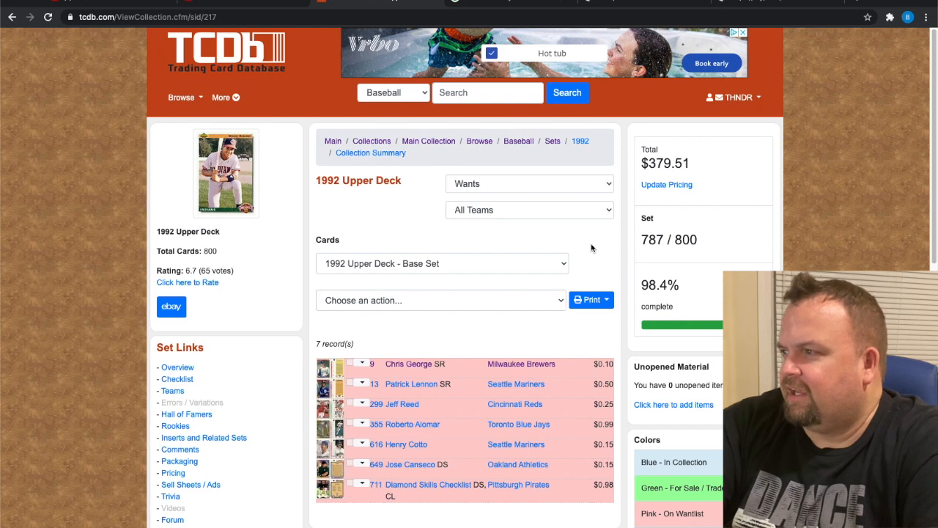
click(605, 210)
click(576, 189)
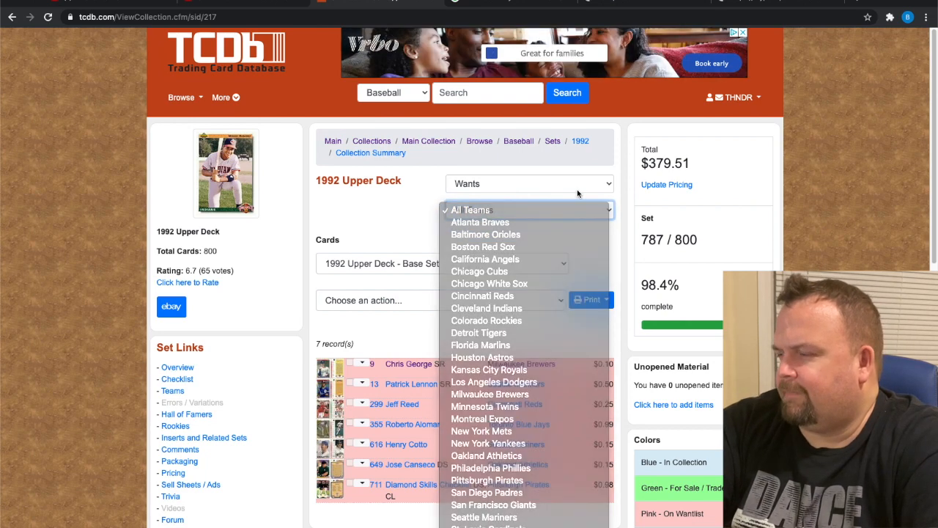
Return the card filter to Don't Have and examine the missing cards that are not on the wantlist
click(501, 186)
click(476, 171)
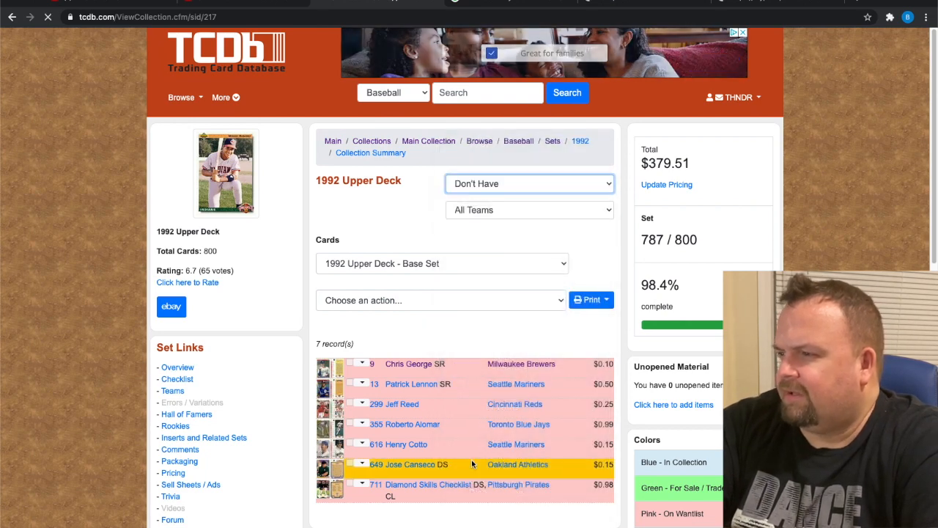
scroll(471, 464, down, 2)
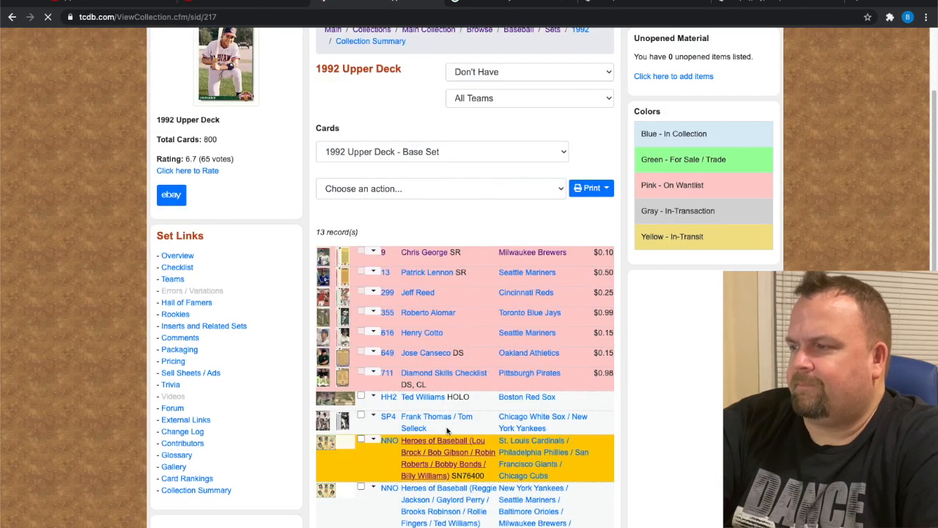
scroll(453, 415, down, 3)
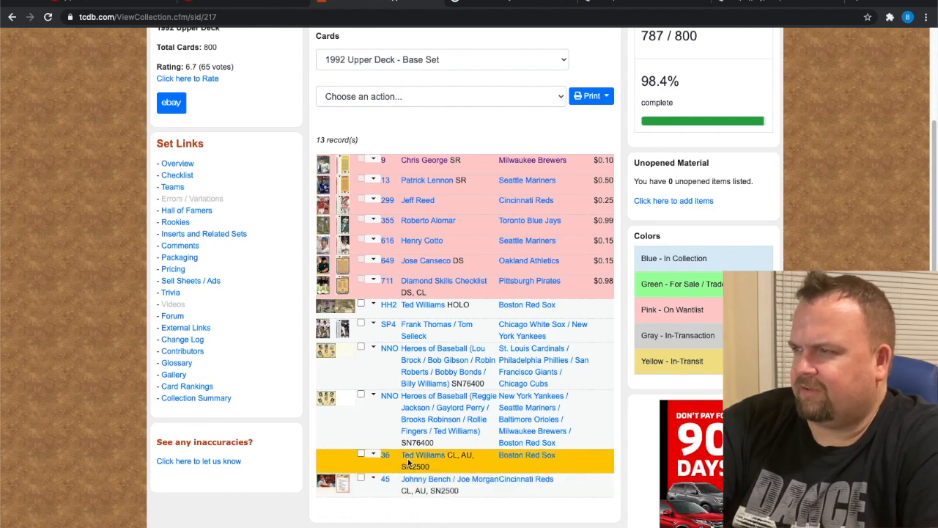
scroll(547, 233, up, 3)
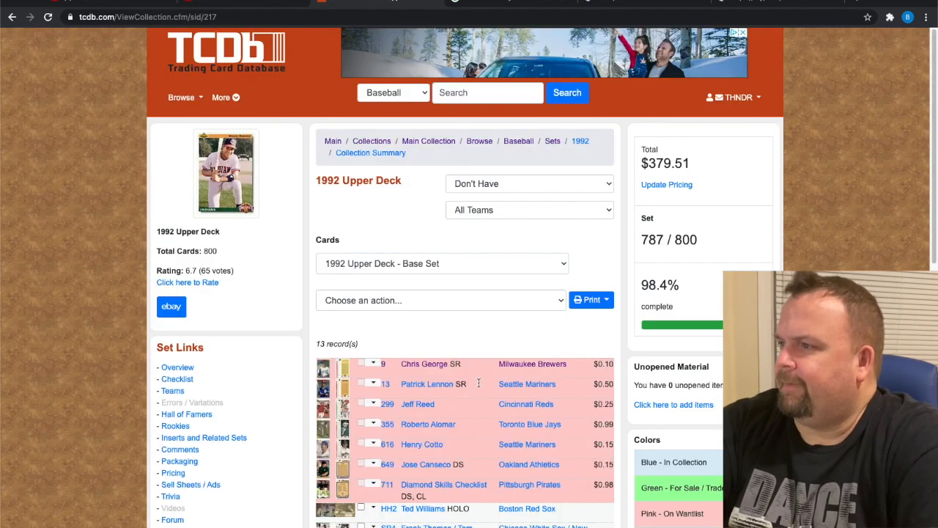
View the 1992 Upper Deck cards filtered by Wants and by For Sale/Trade
click(554, 184)
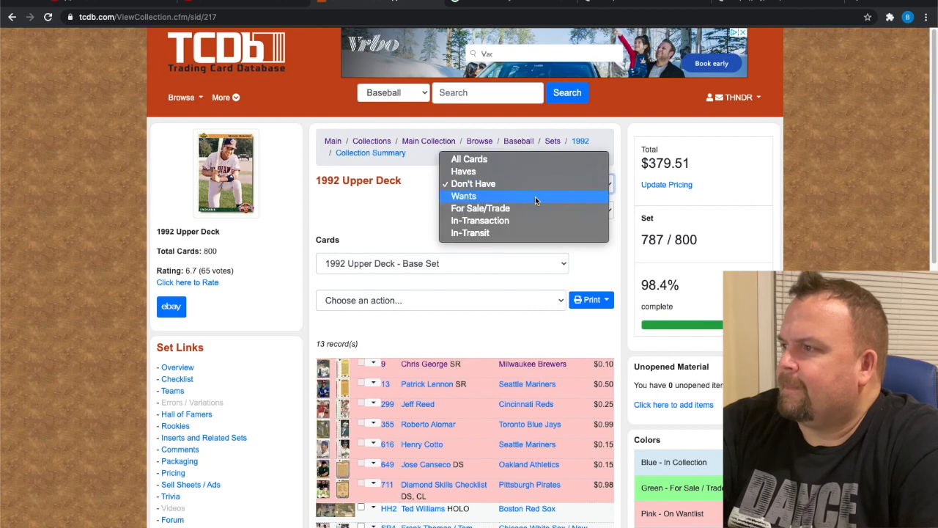
click(474, 195)
click(495, 182)
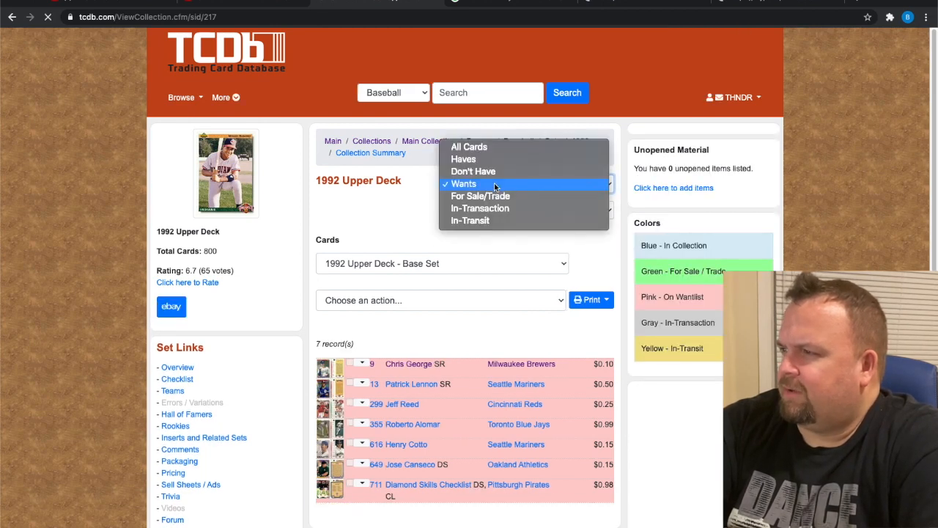
click(488, 198)
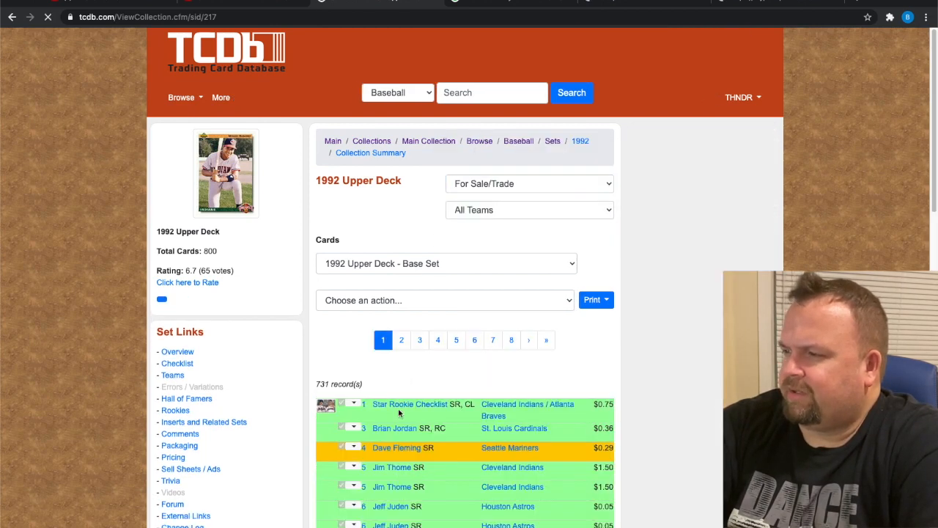
Check the set's In-Transaction cards and set the card filter back to Wants
click(543, 184)
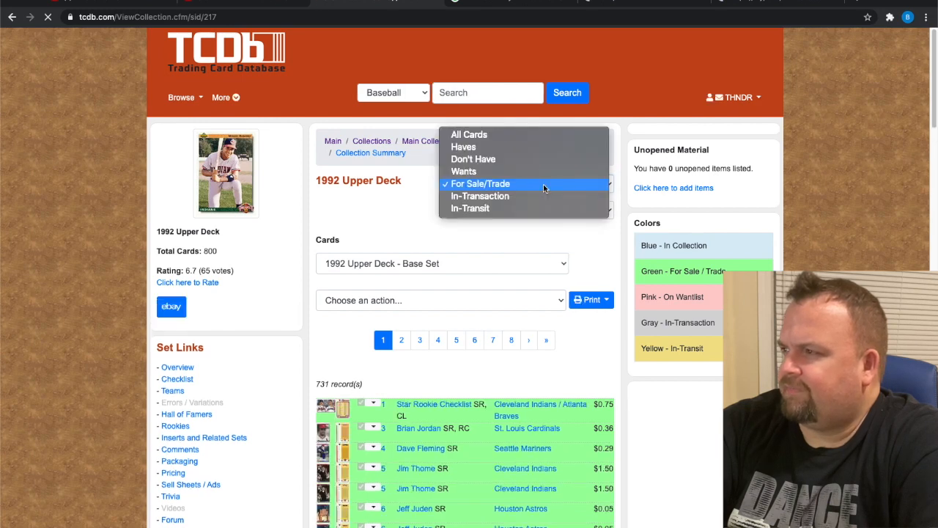
click(496, 196)
click(505, 188)
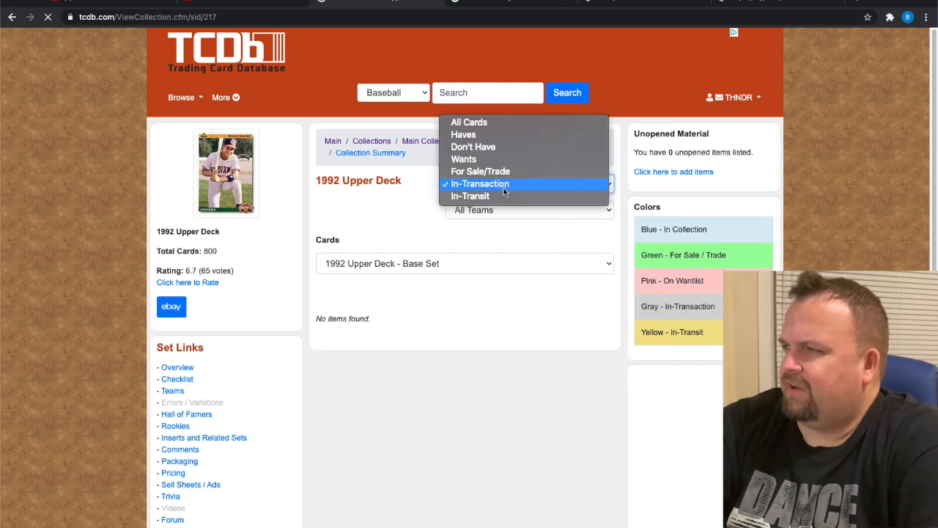
click(473, 159)
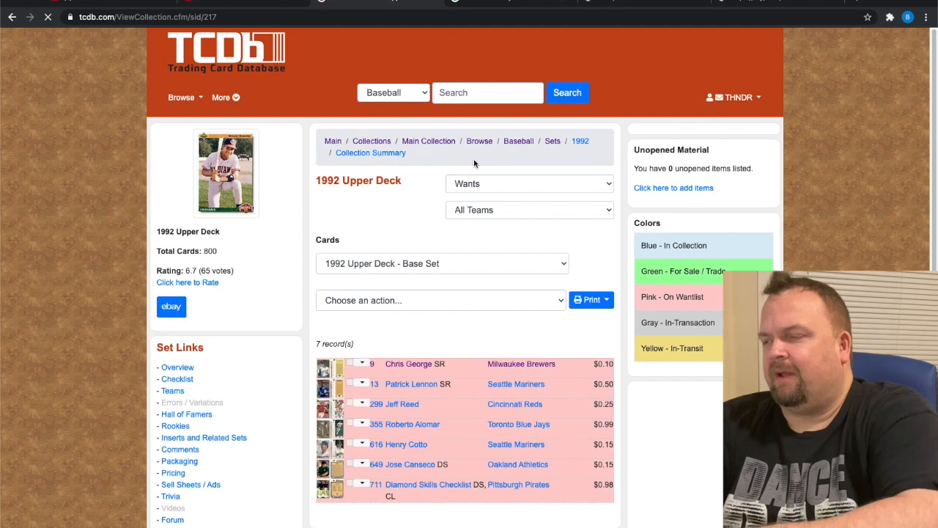